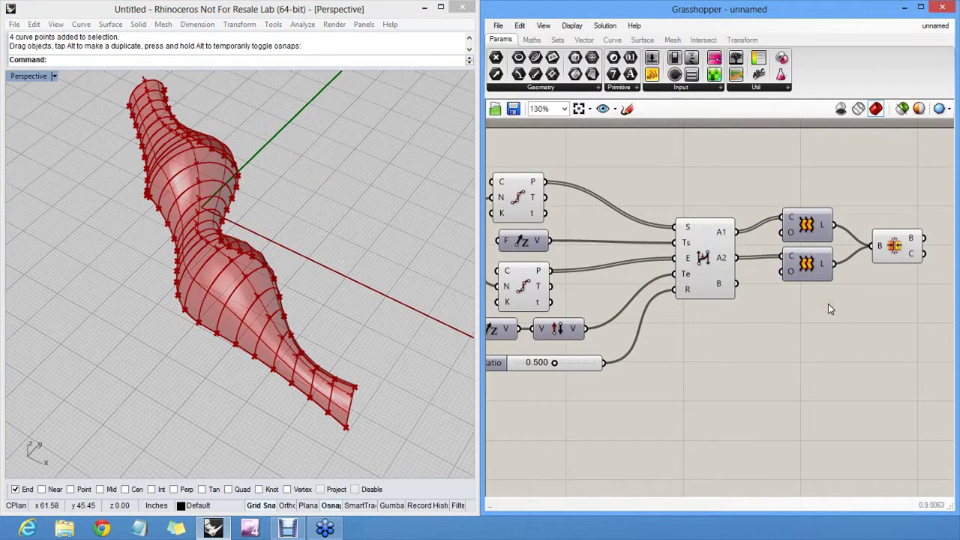
Delete the two Loft components and the Brep Join component fed by the BiArc outputs
click(830, 303)
click(878, 302)
drag(917, 323, 799, 203)
key(Delete)
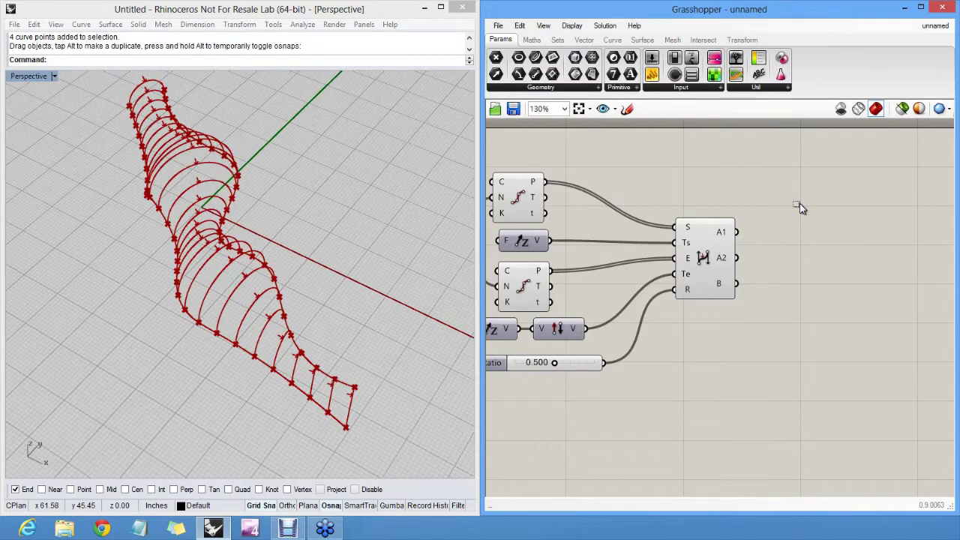
click(799, 203)
right_drag(284, 274, 287, 274)
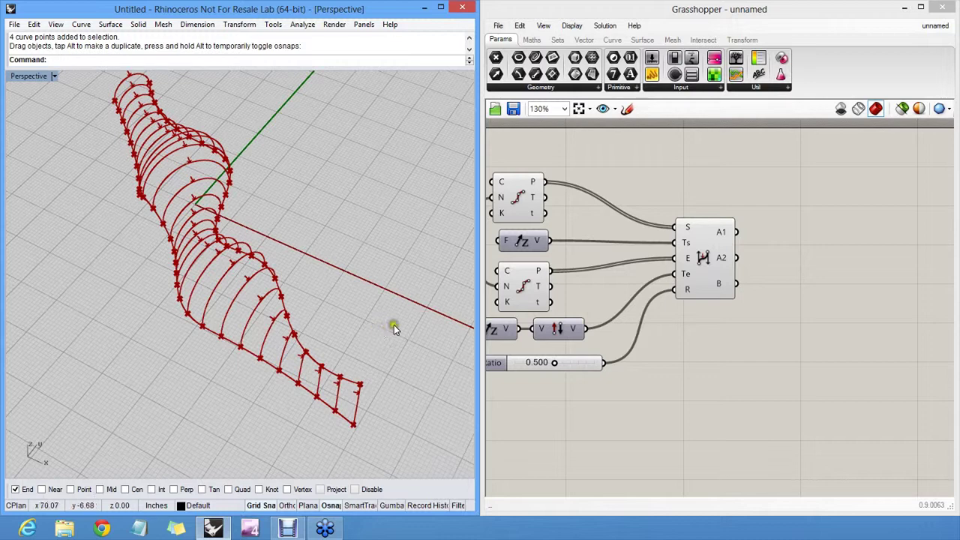
Turn off the preview of the BiArc component and of both Divide Curve components
right_drag(706, 311, 624, 332)
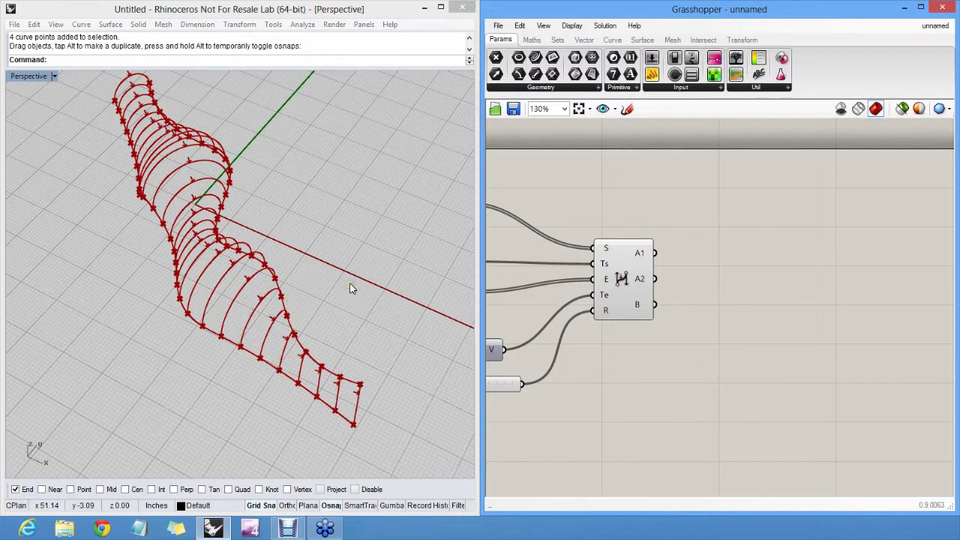
right_click(622, 274)
click(660, 298)
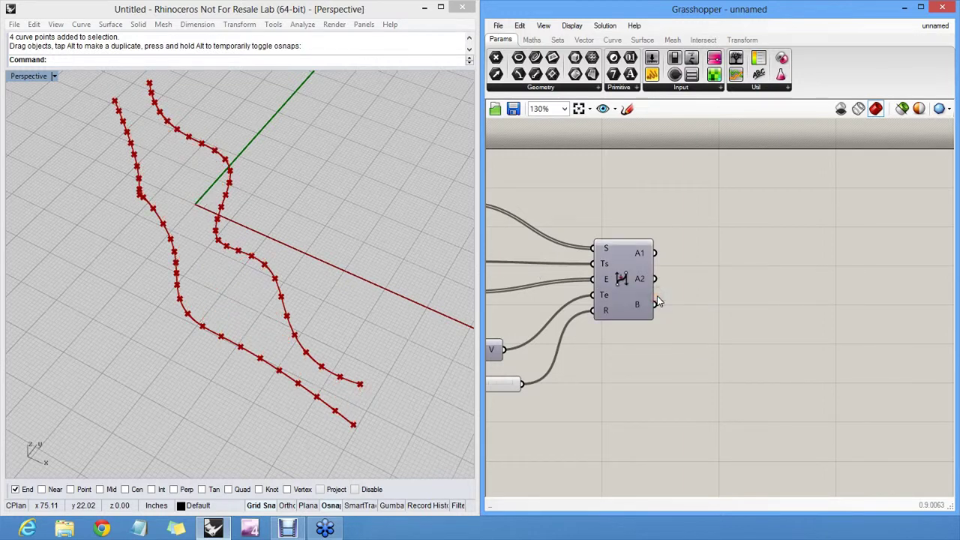
right_drag(552, 306, 781, 277)
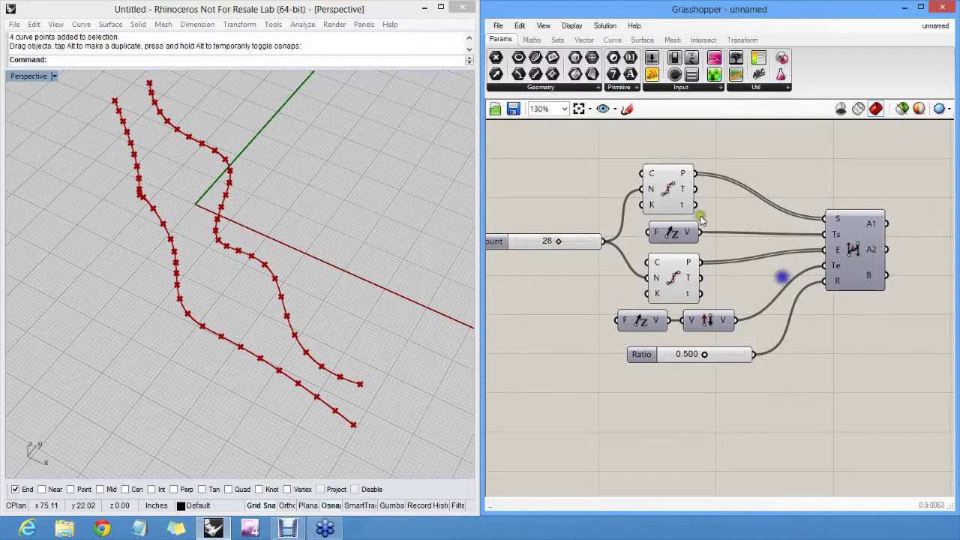
click(665, 192)
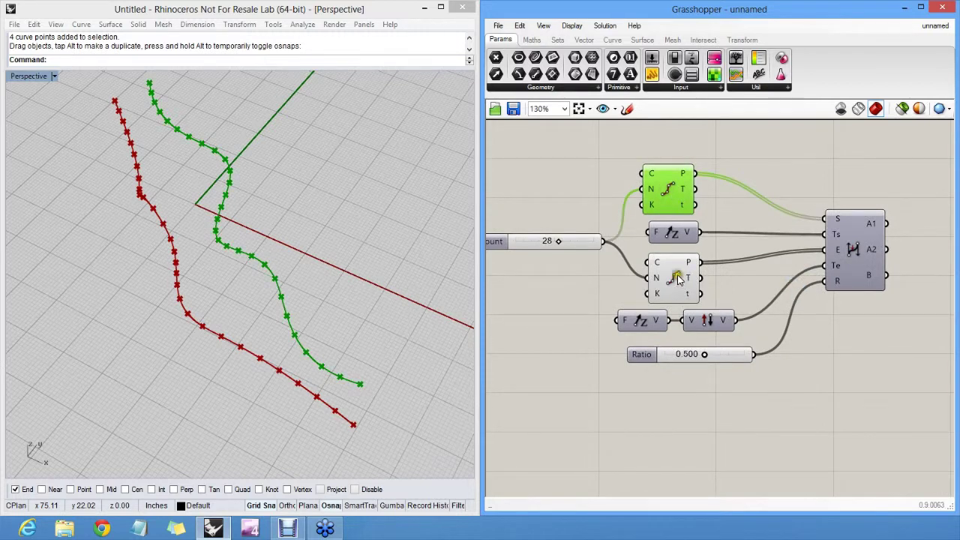
shift+click(677, 278)
middle_click(734, 233)
click(774, 193)
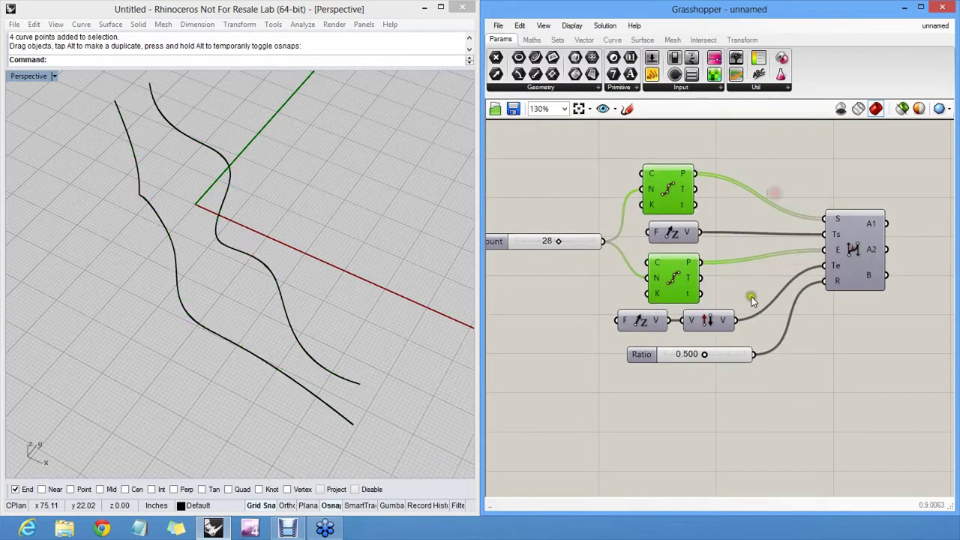
Add a curve Length component beside the BiArc component and connect the B output to its C input
right_drag(752, 300, 566, 311)
right_drag(184, 297, 238, 275)
right_drag(708, 289, 628, 214)
mouse_move(559, 232)
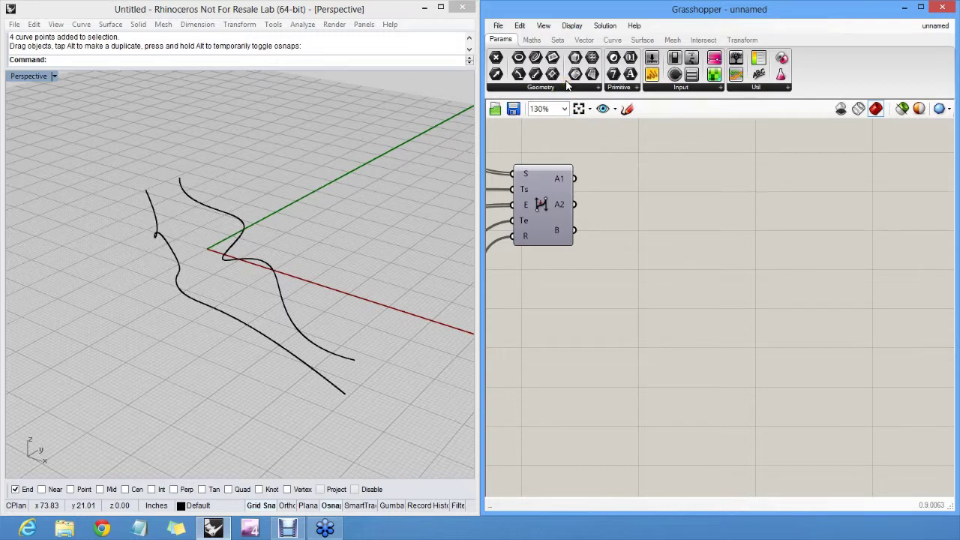
double_click(647, 256)
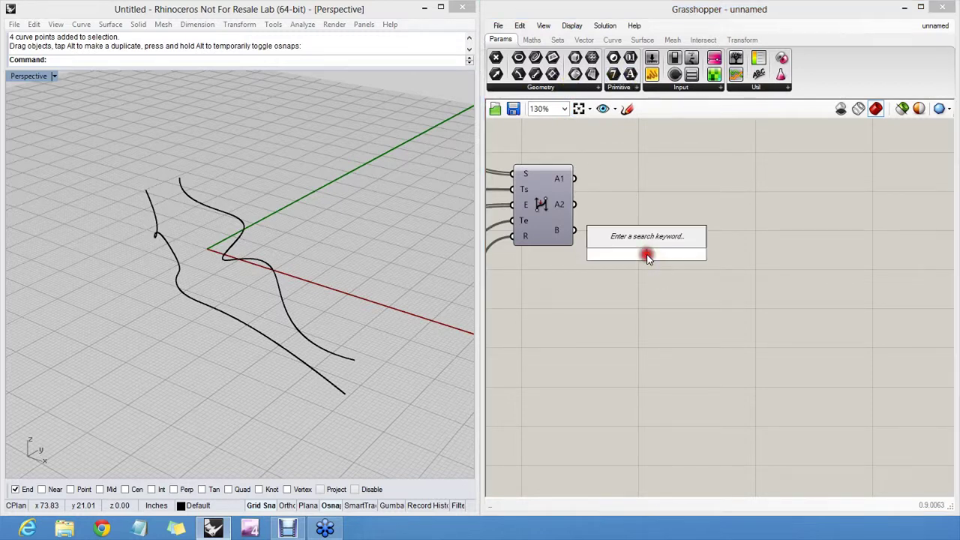
text(LENGTH)
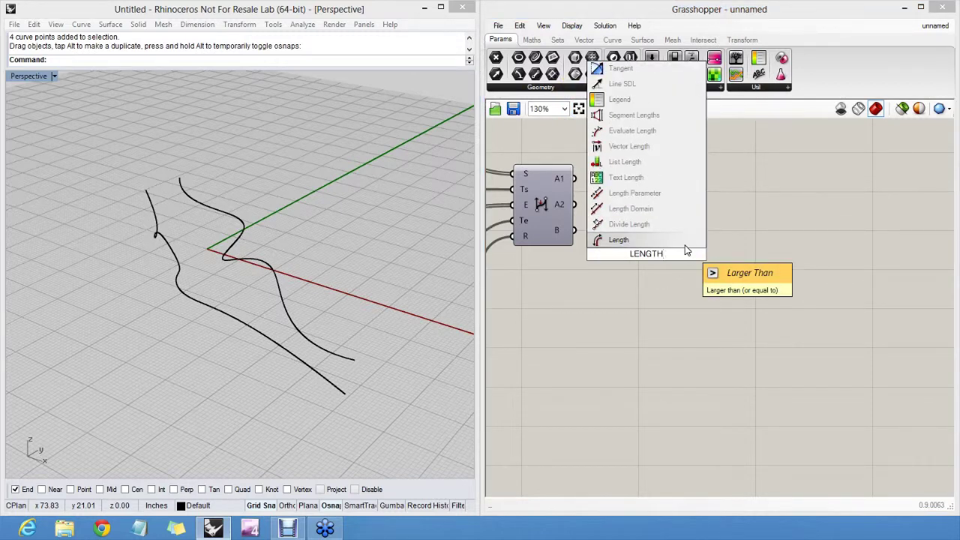
click(630, 240)
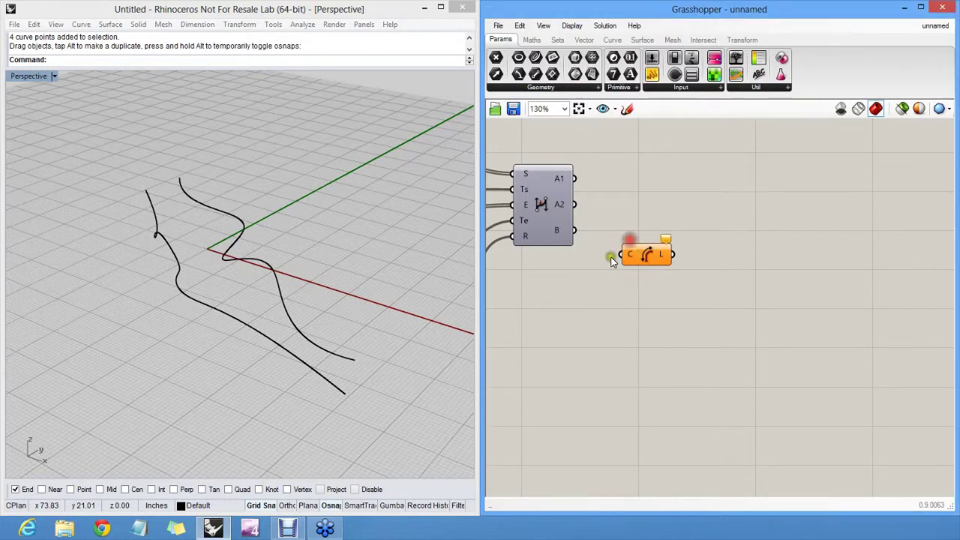
mouse_move(619, 256)
mouse_down()
mouse_move(596, 240)
mouse_move(614, 240)
mouse_move(574, 236)
mouse_move(609, 262)
mouse_up()
click(634, 204)
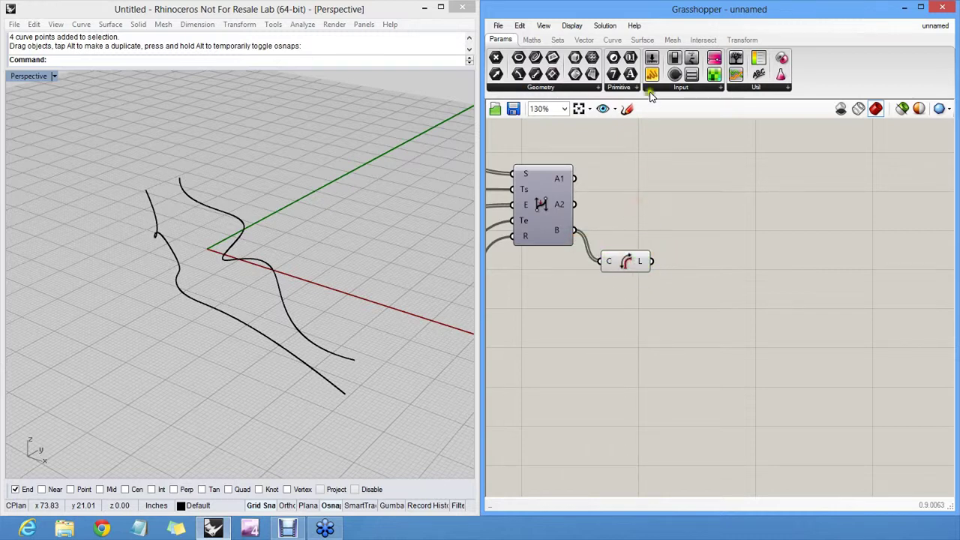
Add a panel fed by the Length component's L output and enlarge it to list every curve length
drag(652, 88, 651, 252)
mouse_move(644, 260)
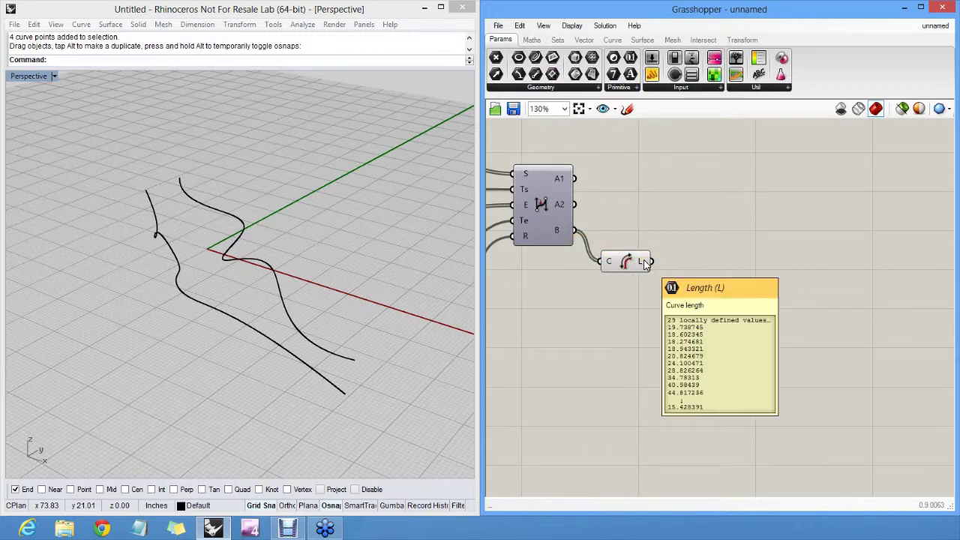
drag(651, 74, 755, 321)
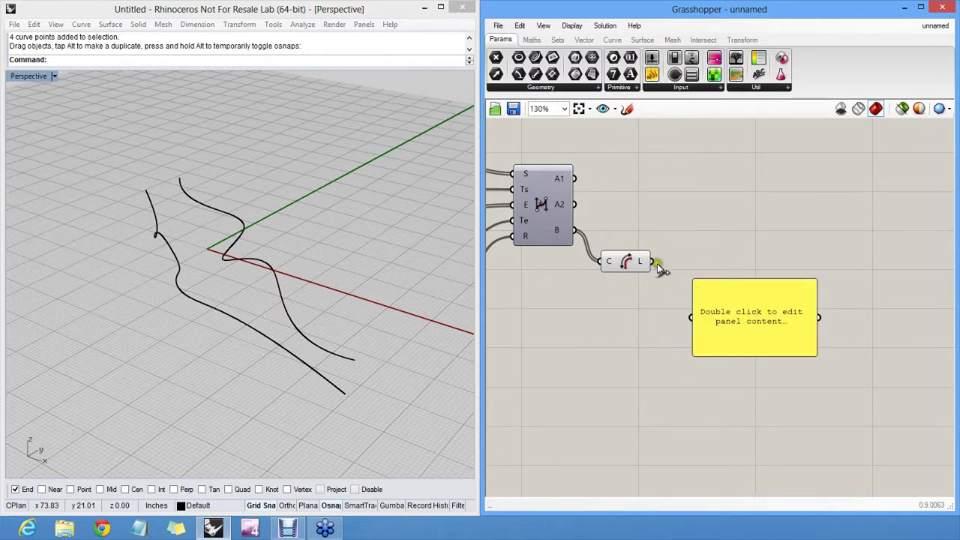
drag(652, 260, 690, 318)
drag(757, 347, 782, 495)
drag(780, 415, 773, 365)
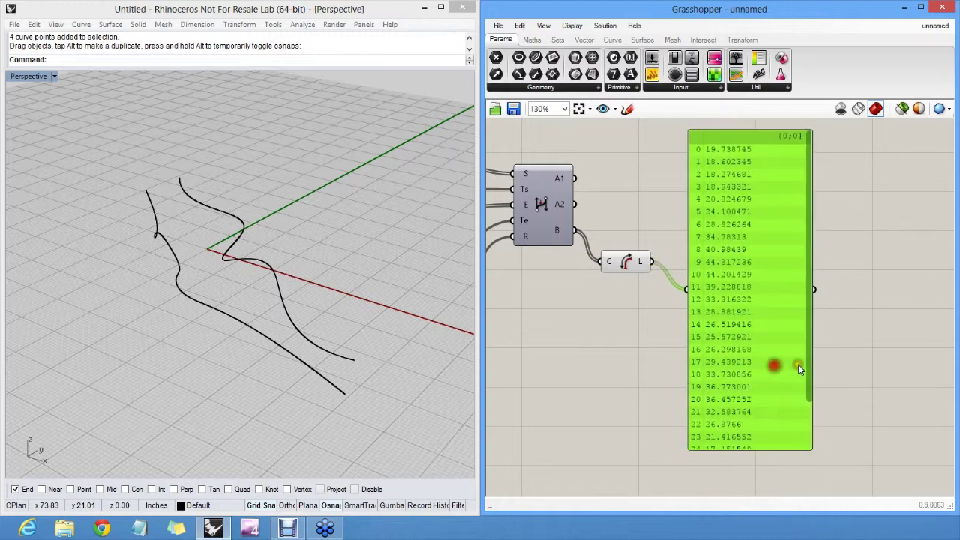
drag(777, 447, 778, 494)
scroll(790, 382, down, 2)
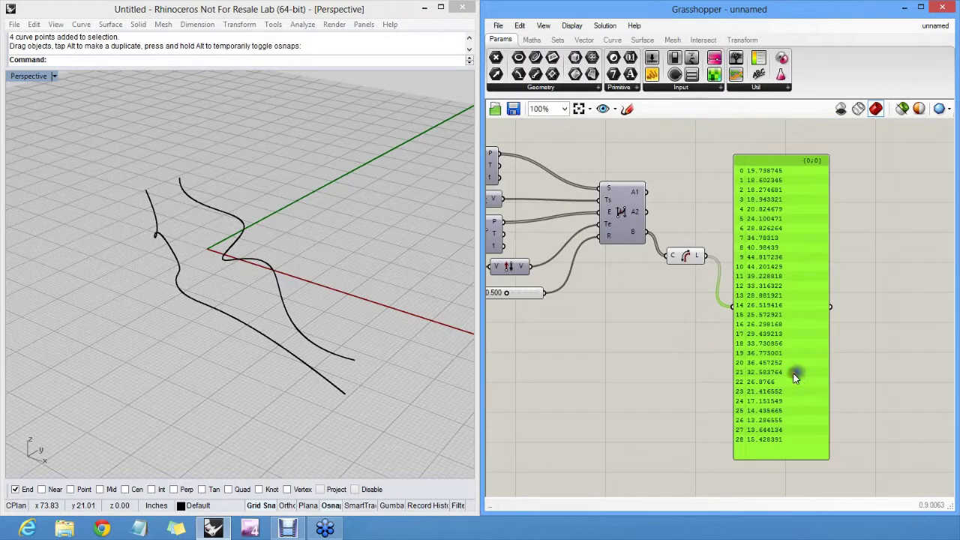
drag(838, 466, 838, 457)
right_drag(823, 396, 873, 399)
drag(857, 336, 847, 327)
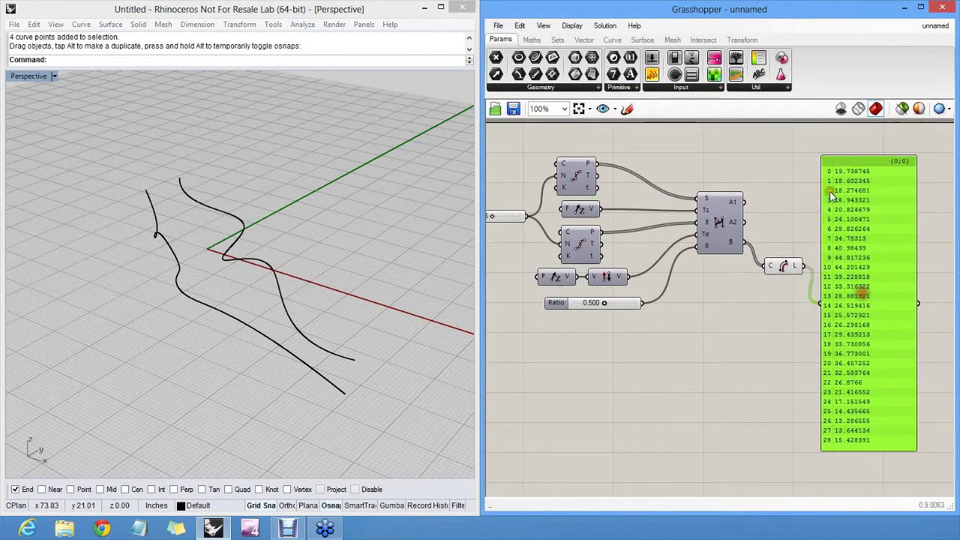
Set the Ratio slider to 0.608 and shift the curve nearer the origin slightly in the Rhino viewport
click(617, 333)
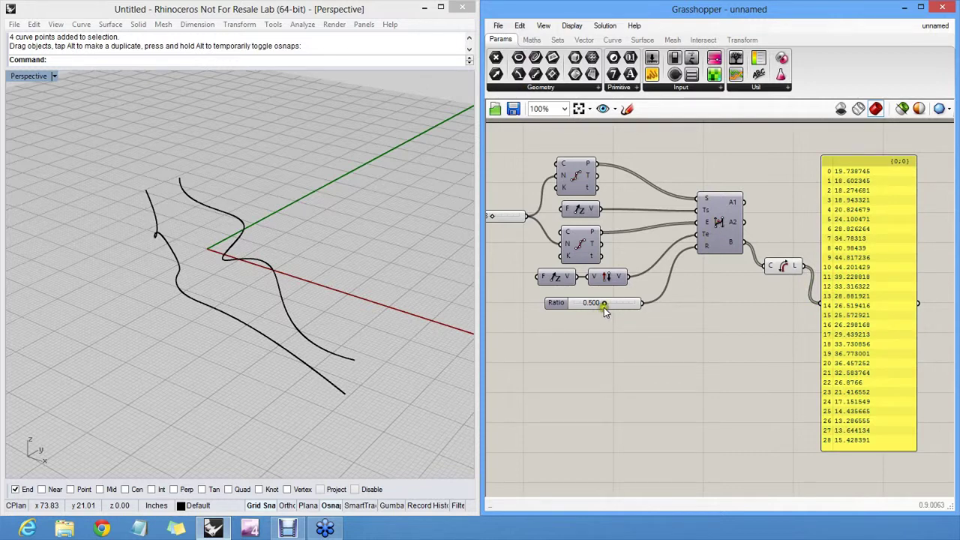
drag(606, 308, 611, 303)
drag(322, 345, 337, 345)
click(713, 342)
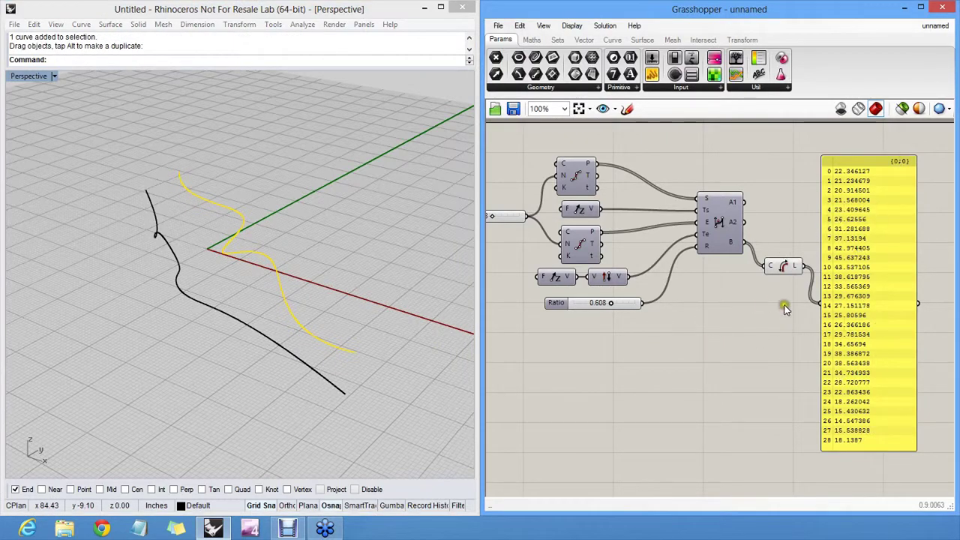
right_drag(784, 309, 685, 321)
click(392, 239)
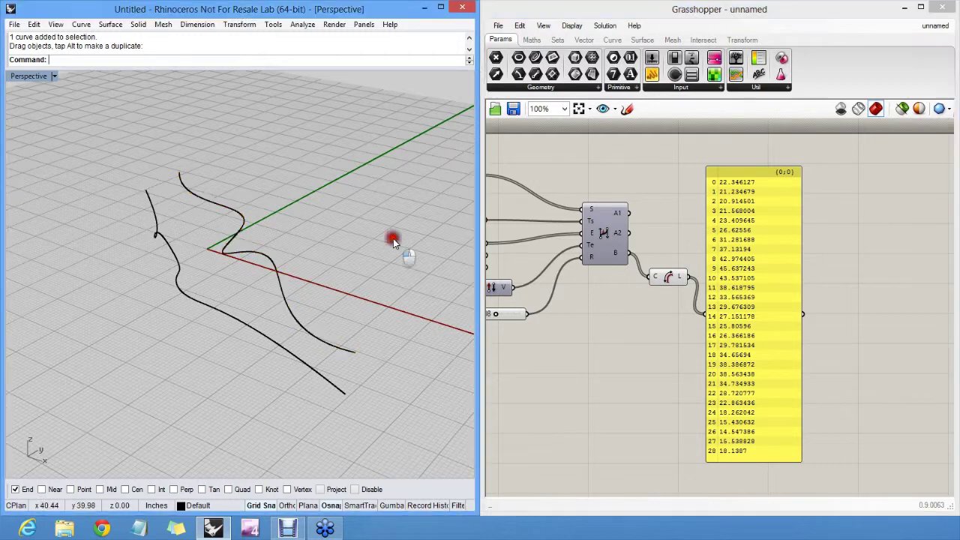
Examine the range of curve lengths in the panel, and delete the panel
click(710, 203)
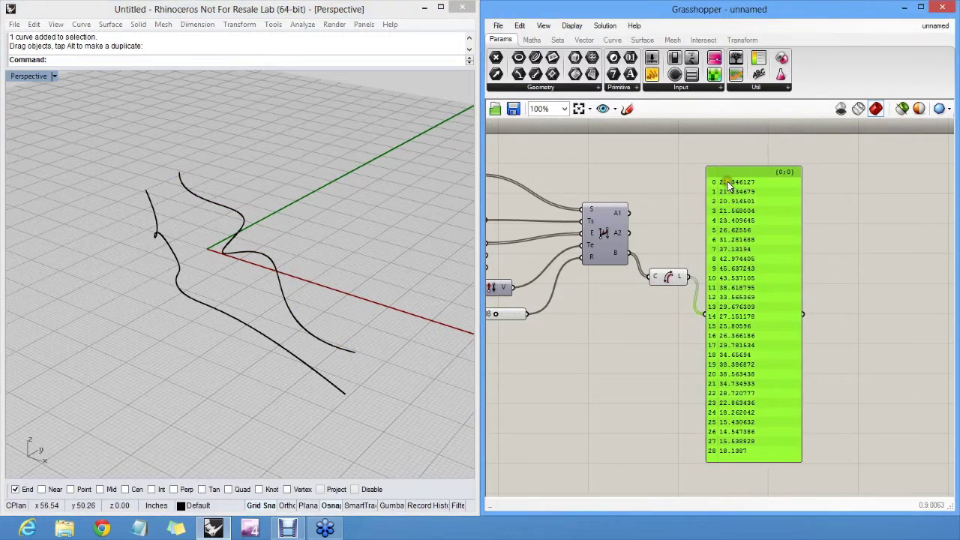
click(731, 344)
click(733, 420)
click(725, 366)
click(742, 262)
click(667, 144)
key(Delete)
Add a panel containing the value 10 above the Length component and shrink it to a small box
drag(652, 74, 694, 175)
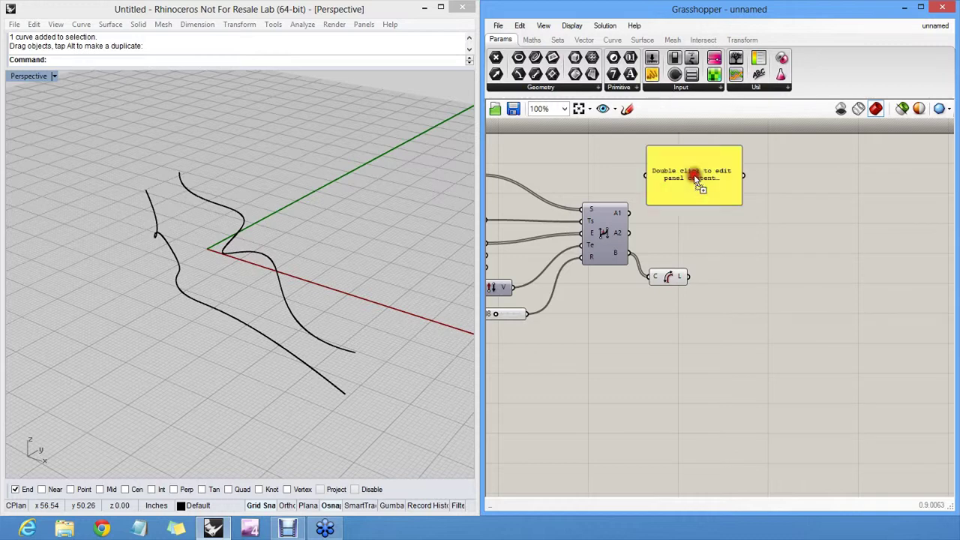
double_click(694, 175)
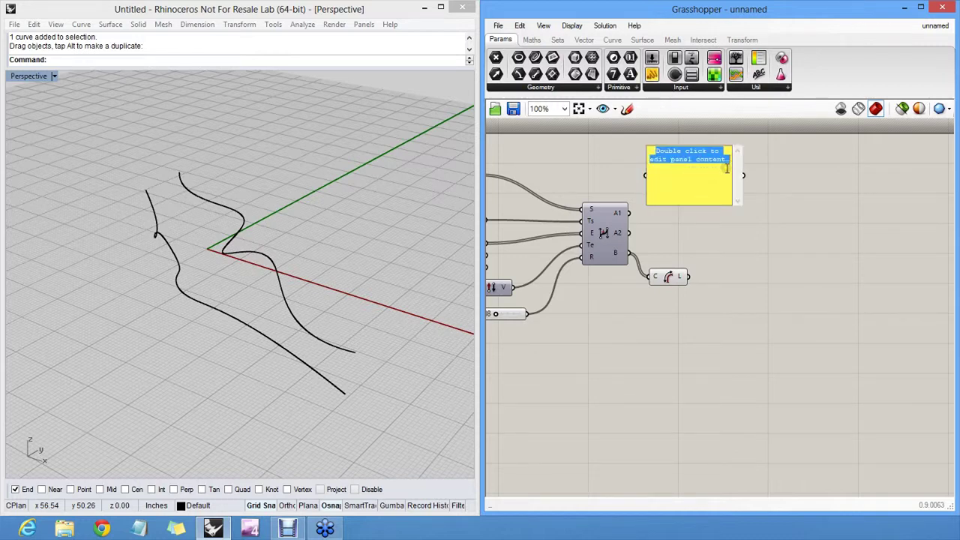
text(10)
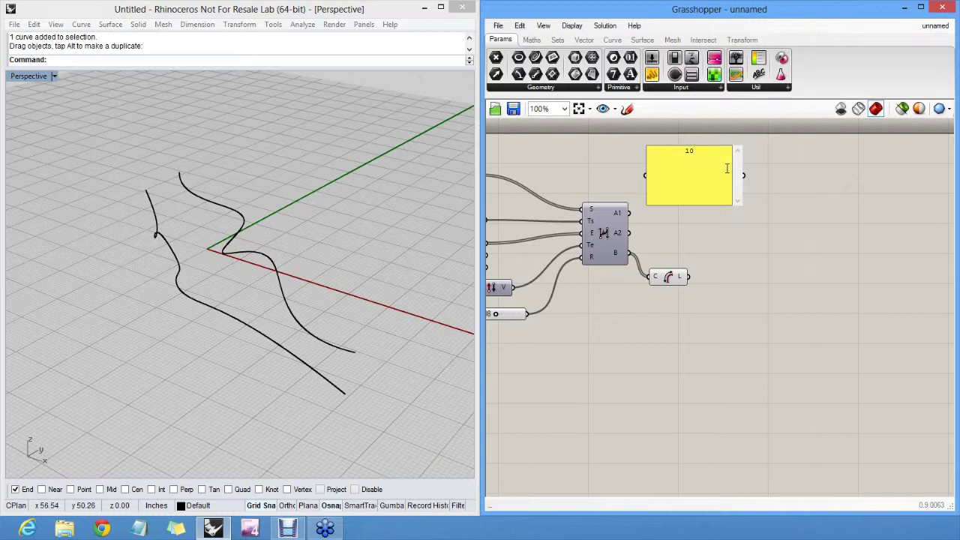
click(804, 169)
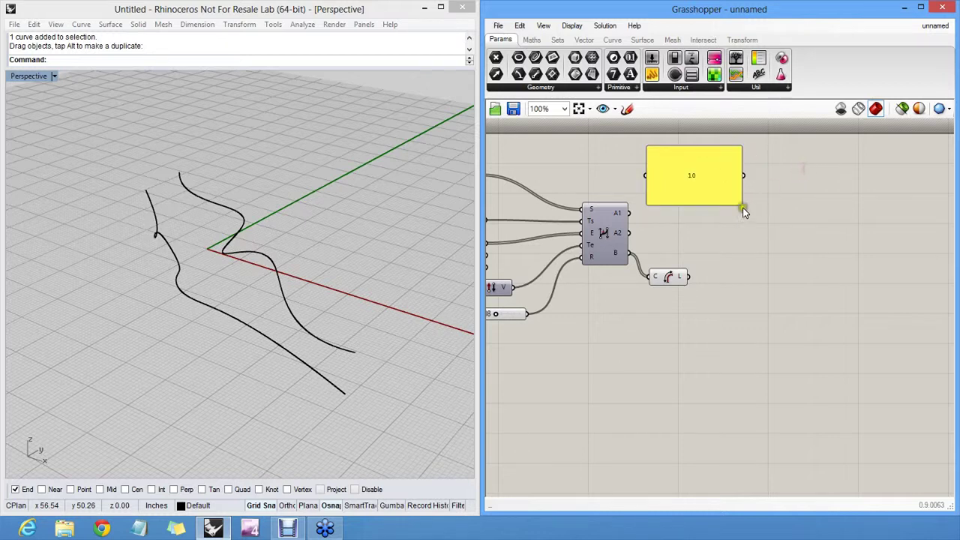
drag(743, 207, 687, 155)
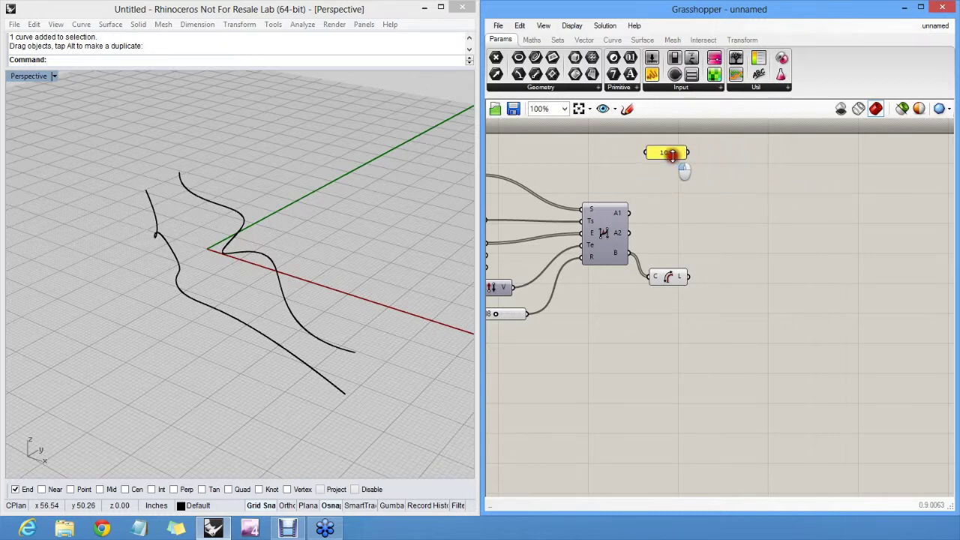
click(687, 184)
double_click(725, 213)
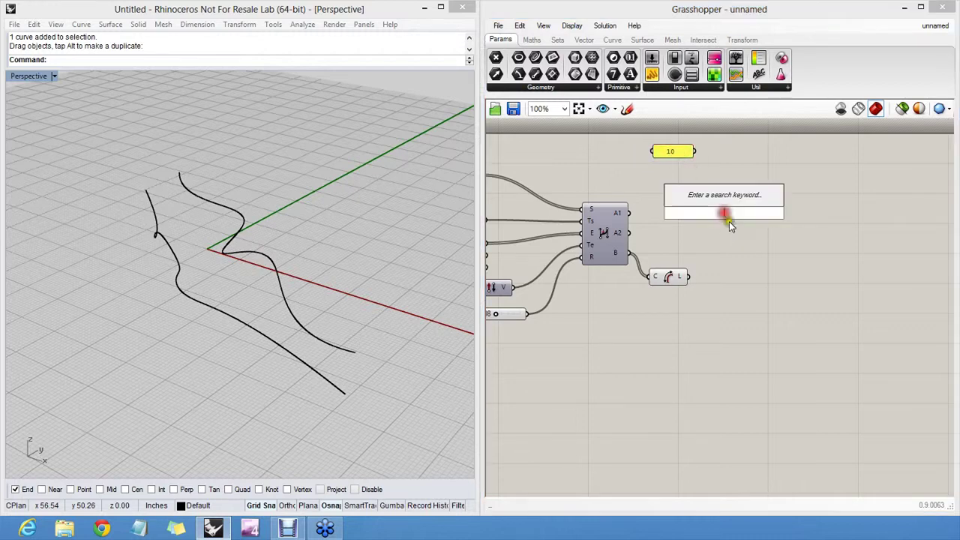
text("5)
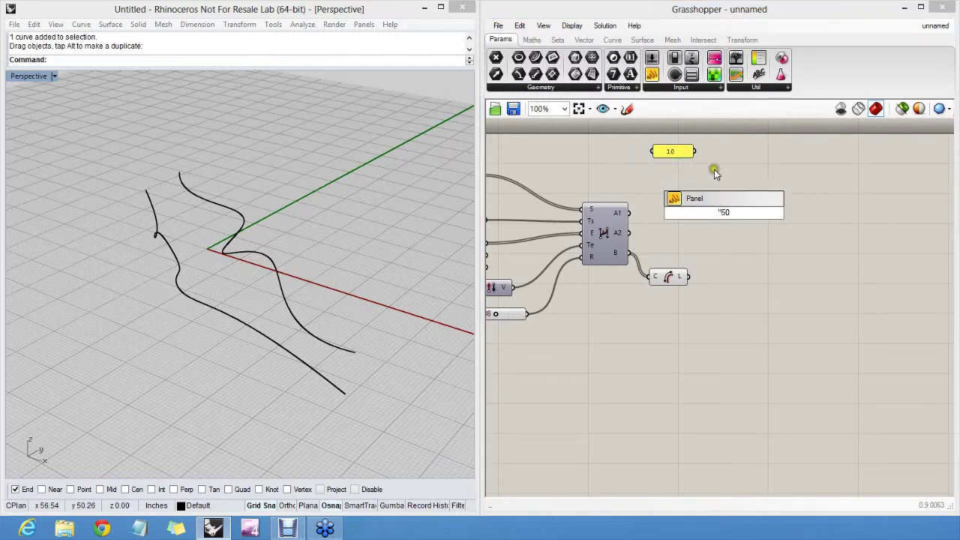
text(0)
click(715, 170)
click(719, 196)
Add a second panel containing 50, shrink it and place it directly beneath the 10 panel
double_click(716, 205)
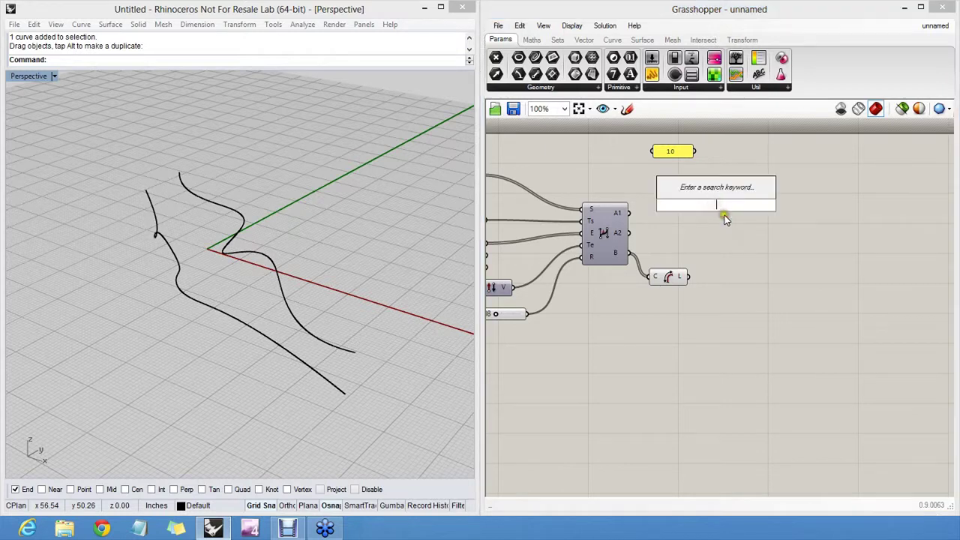
text("50)
key(Return)
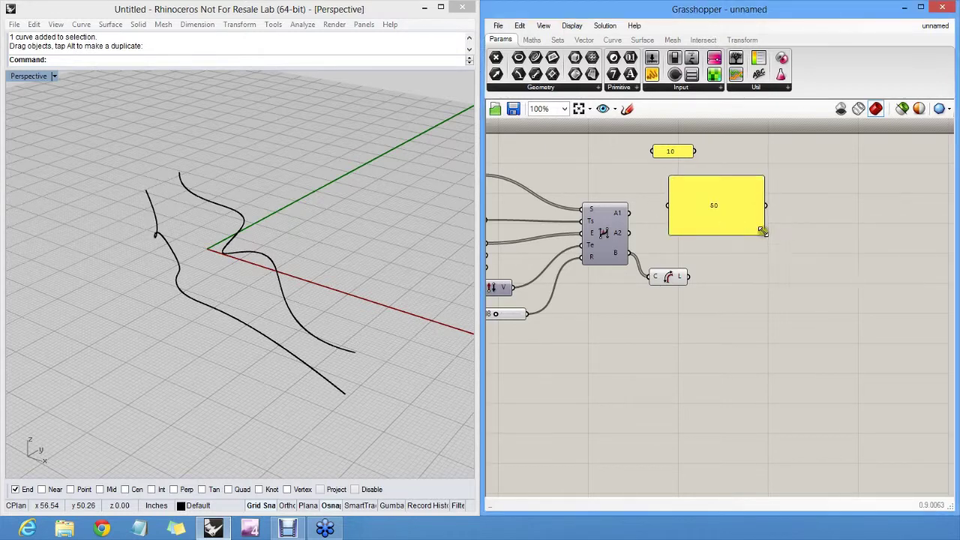
drag(763, 234, 676, 174)
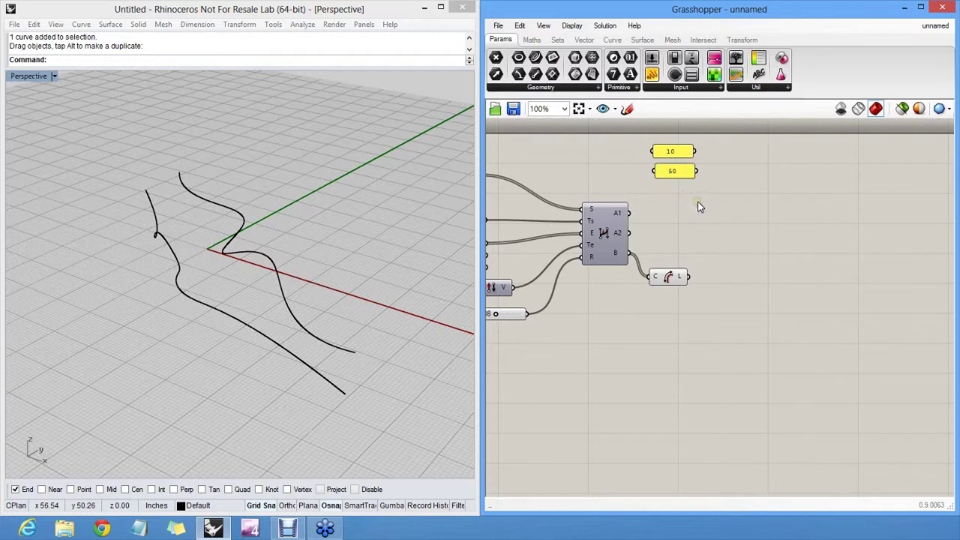
Add a Gradient component beside the 10 and 50 panels and inspect its inputs and colour grips
right_drag(722, 199, 635, 245)
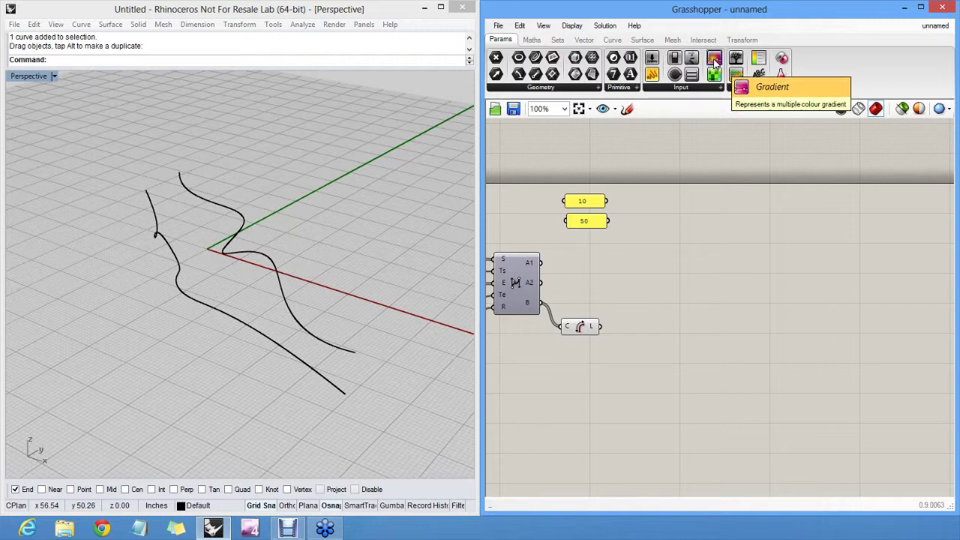
drag(714, 65, 757, 246)
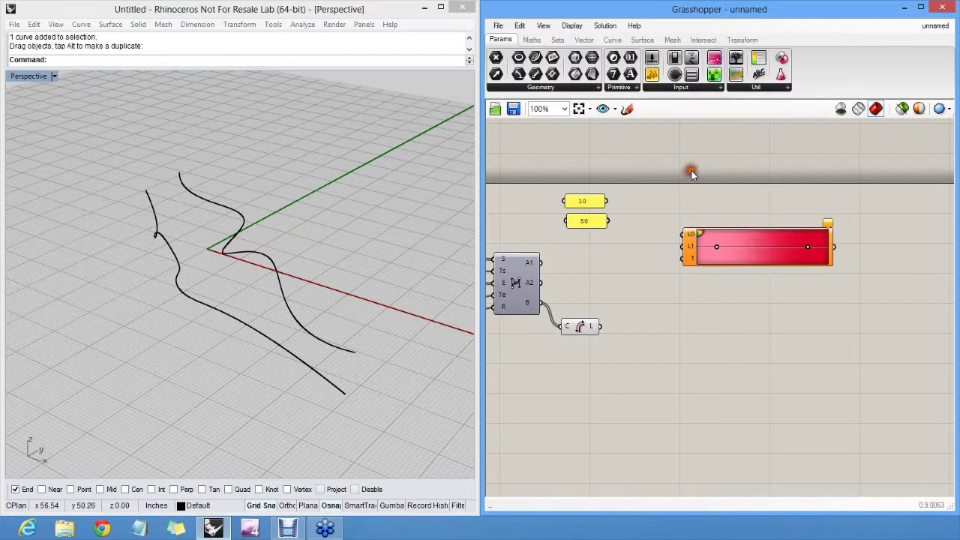
scroll(687, 183, up, 1)
scroll(696, 235, up, 4)
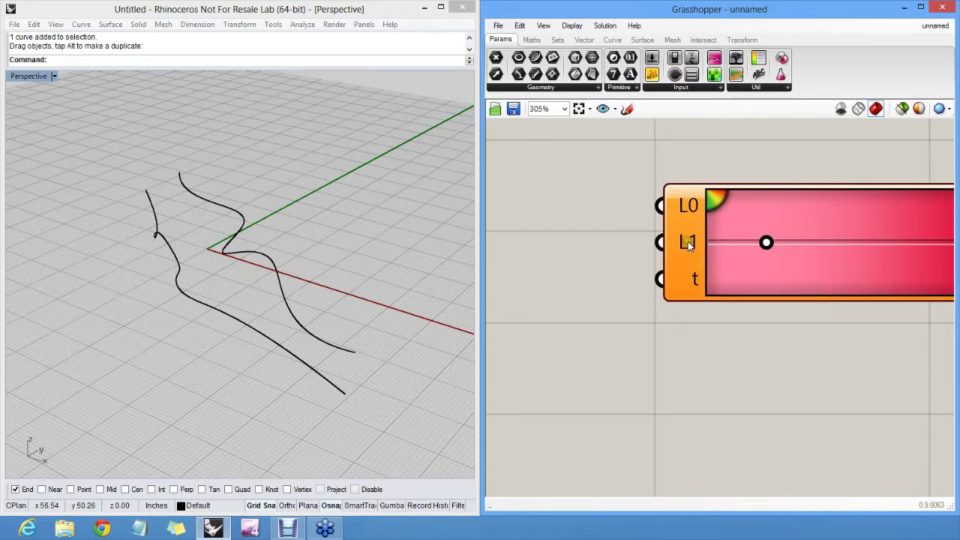
right_drag(866, 242, 663, 248)
right_drag(787, 246, 714, 248)
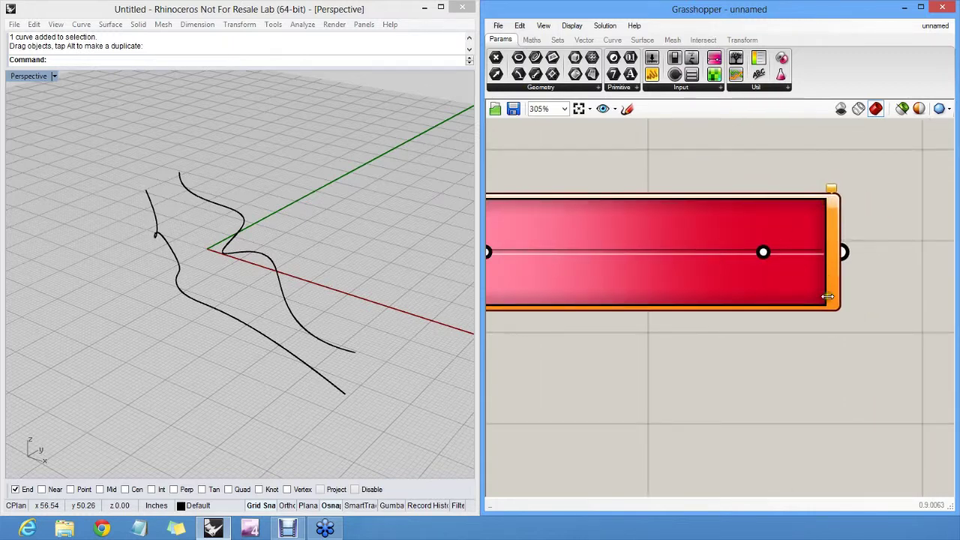
Connect the 10 panel to the gradient's L0 input and the 50 panel to its L1 input
right_drag(614, 312, 759, 285)
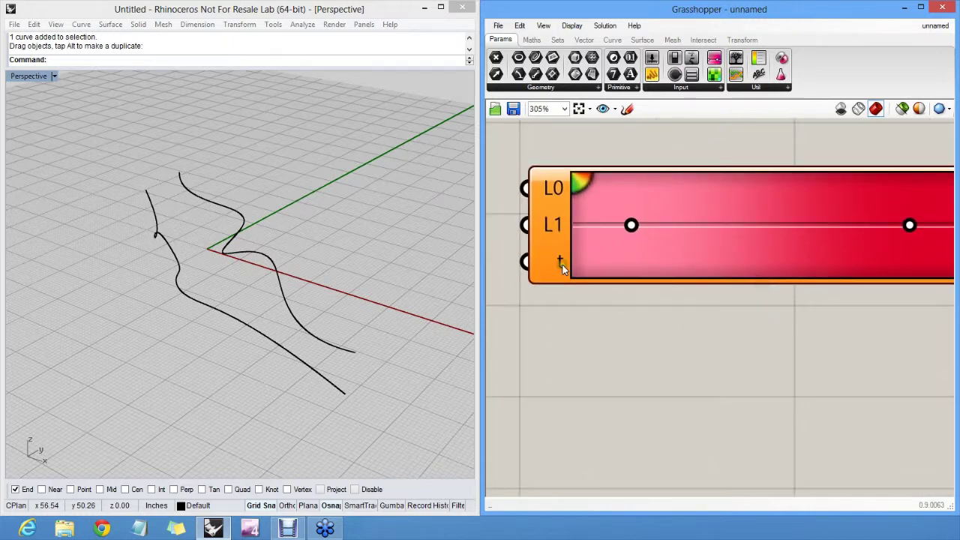
mouse_move(562, 264)
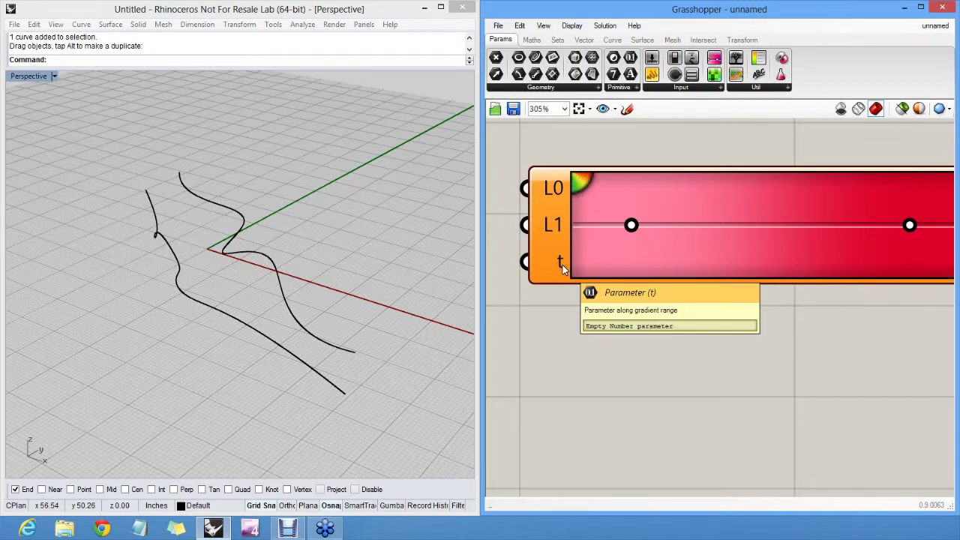
scroll(562, 264, down, 3)
right_drag(567, 259, 690, 245)
click(633, 186)
right_drag(636, 196, 677, 209)
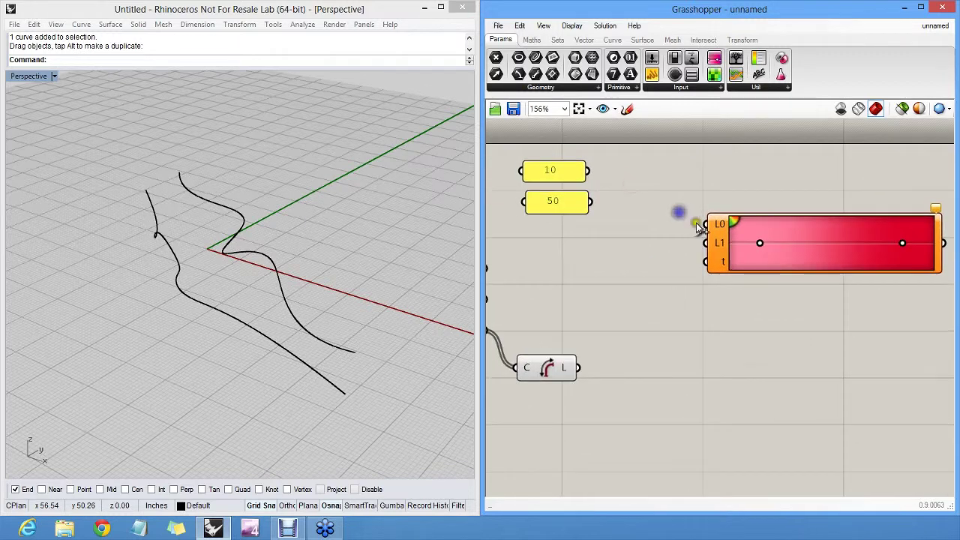
drag(705, 224, 693, 273)
click(728, 185)
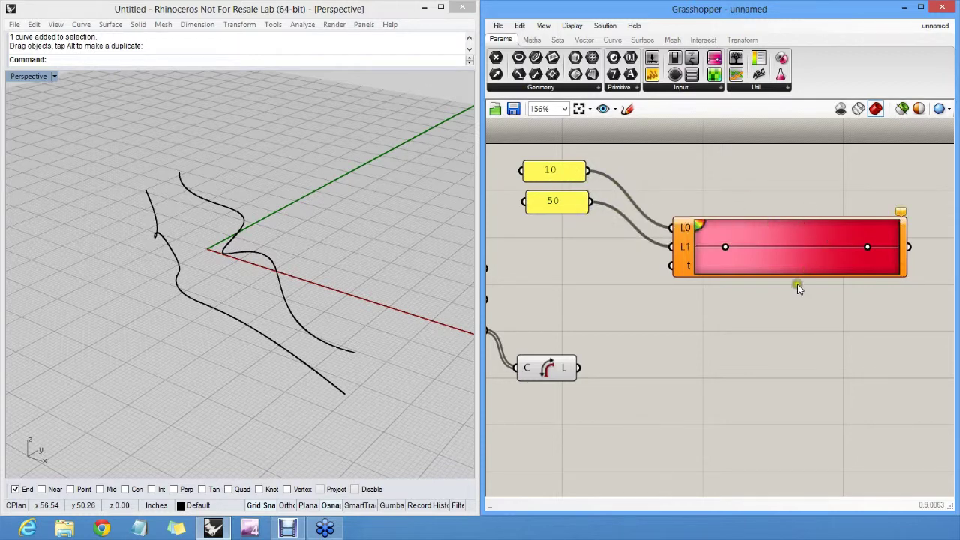
Connect the Length component's output to the gradient's t input
scroll(797, 284, down, 3)
drag(730, 253, 669, 317)
right_drag(795, 257, 760, 276)
drag(759, 274, 747, 268)
click(758, 285)
right_drag(766, 287, 740, 272)
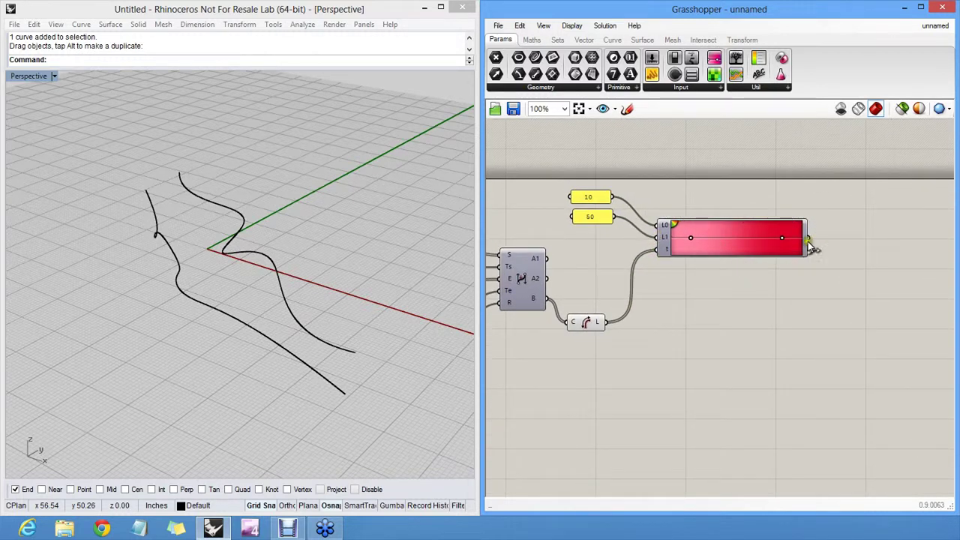
Attach a panel to the gradient's output, enlarge it, and examine the RGB colour values generated for the curves
drag(651, 74, 814, 241)
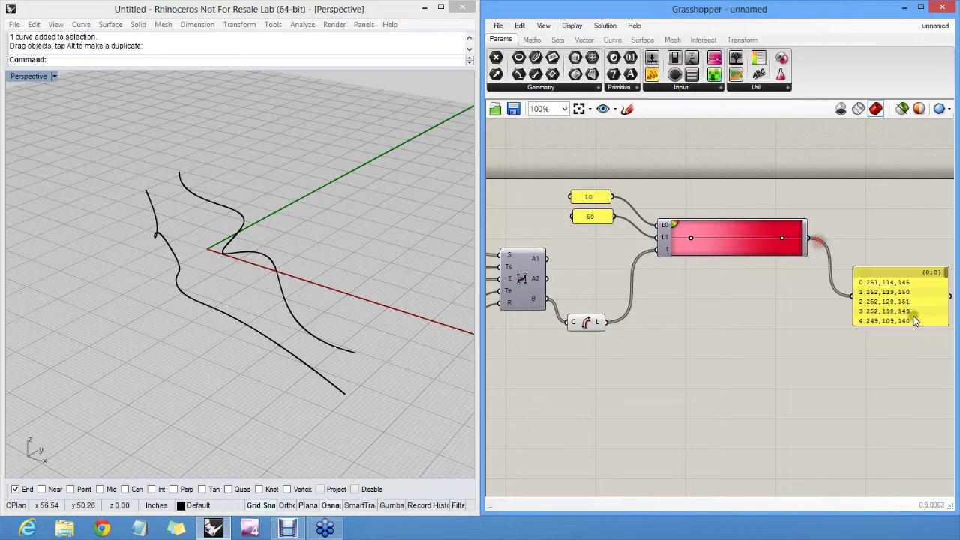
drag(912, 315, 900, 407)
scroll(874, 308, up, 3)
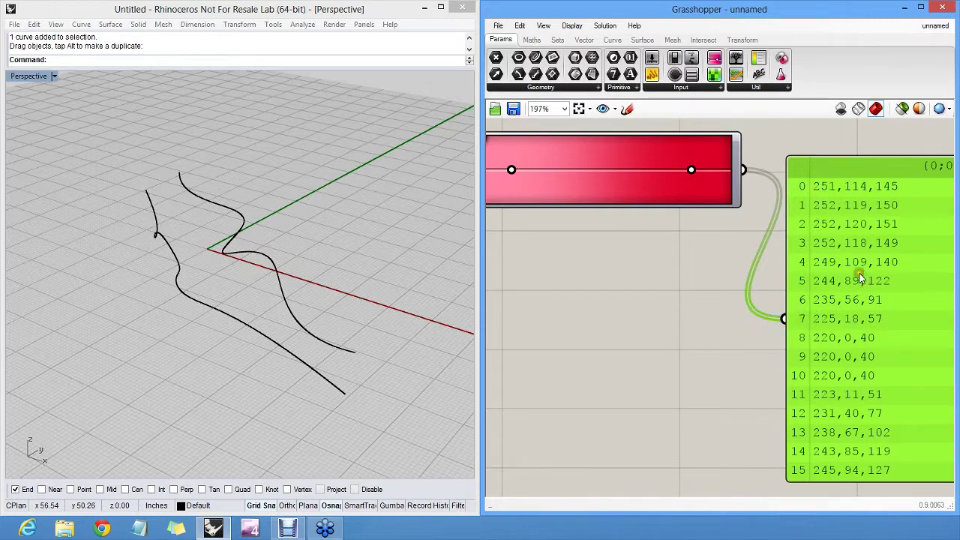
scroll(848, 225, down, 4)
click(768, 270)
right_drag(769, 267, 751, 295)
click(719, 283)
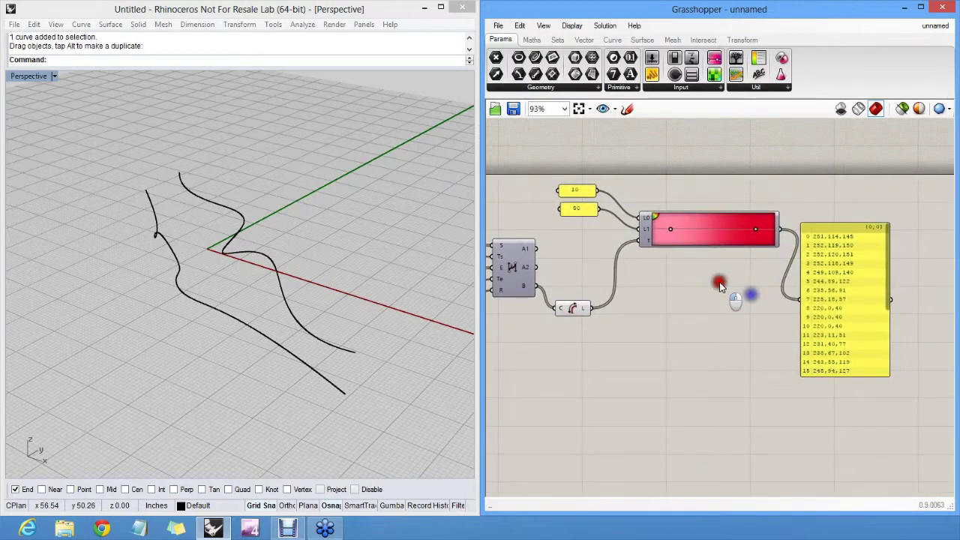
scroll(723, 284, up, 1)
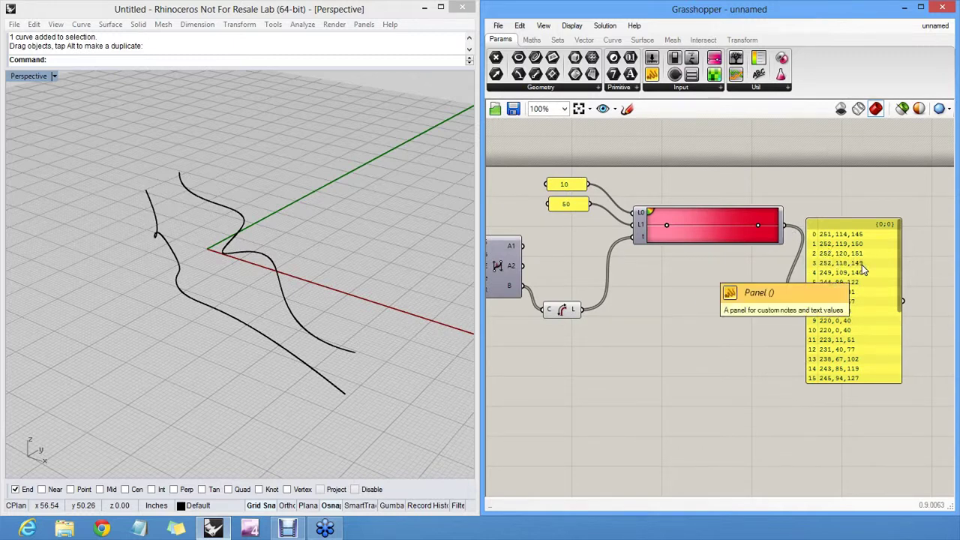
click(595, 265)
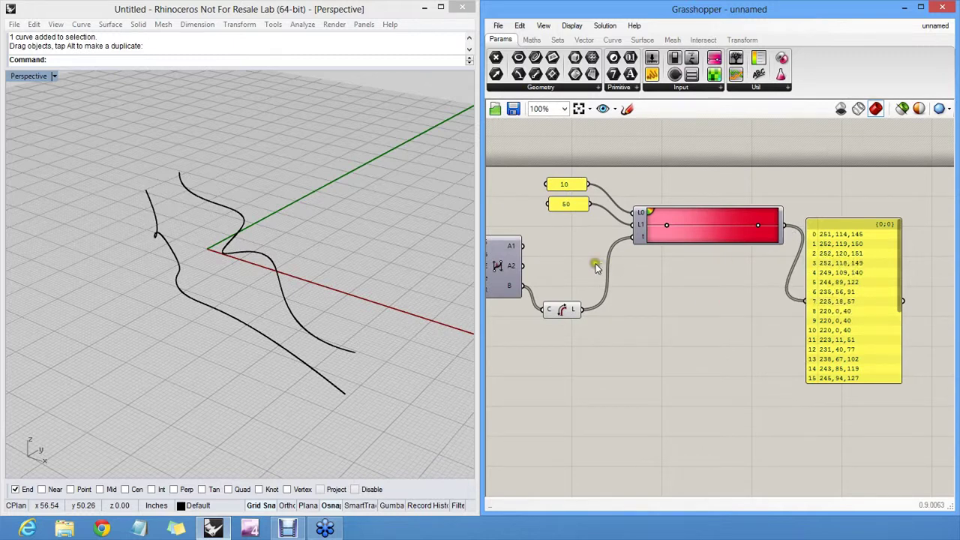
Add a Custom Preview component, feeding the BiArc curves into its G input and the gradient's colours into S
click(611, 40)
click(577, 42)
click(516, 88)
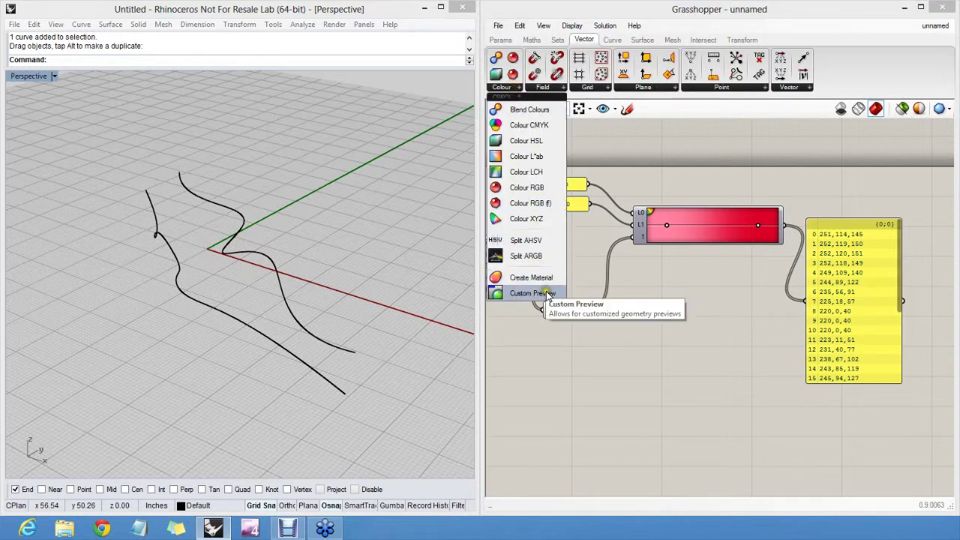
drag(547, 294, 738, 304)
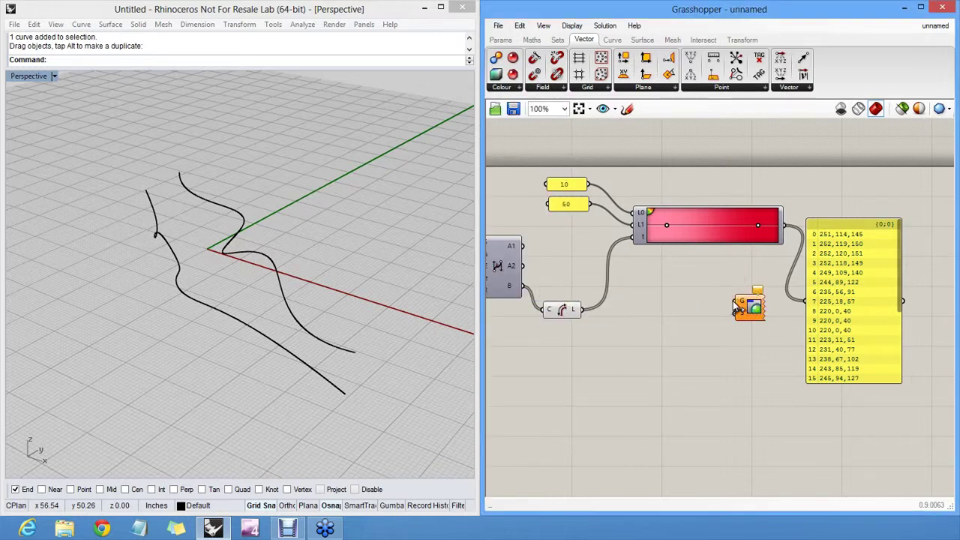
drag(738, 304, 521, 285)
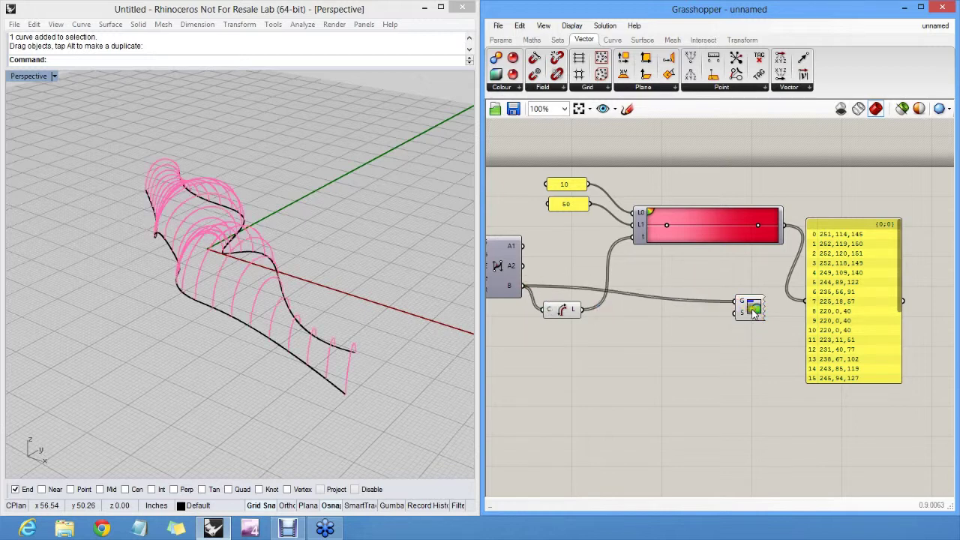
drag(757, 314, 787, 227)
click(761, 277)
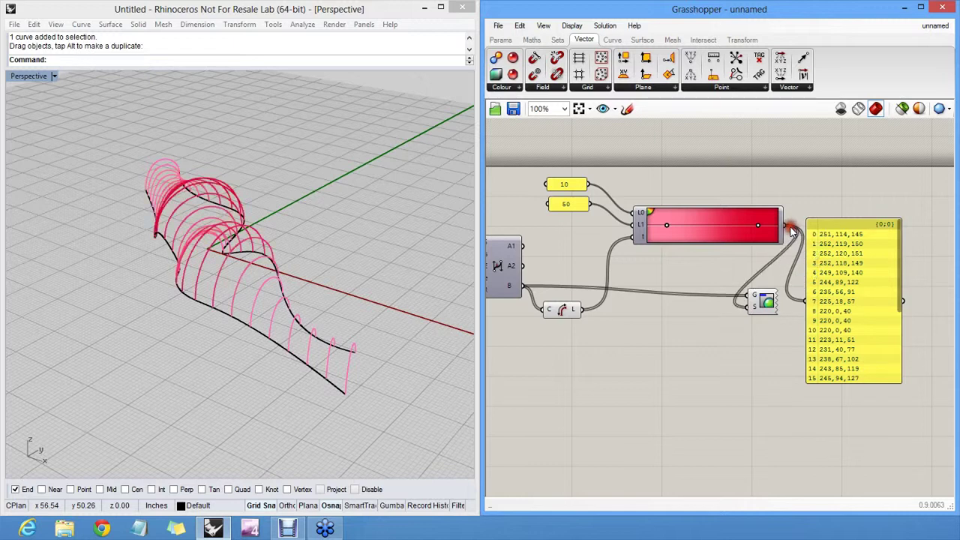
Delete the panel listing the colour values and move the Custom Preview component into the freed space beside the gradient
click(845, 271)
key(Delete)
drag(766, 302, 849, 267)
click(835, 229)
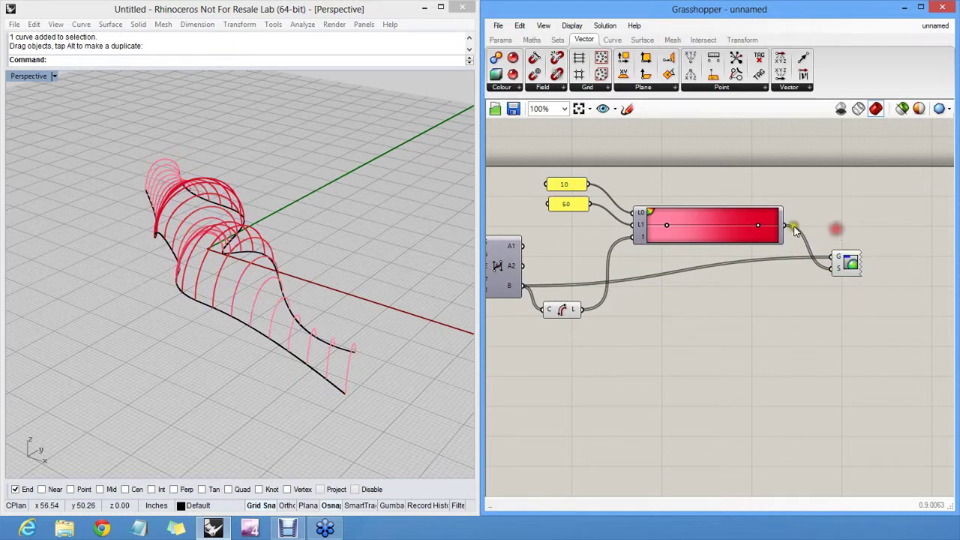
Change the gradient to run from red to blue, with its two colour grips at the ends
right_drag(342, 259, 358, 241)
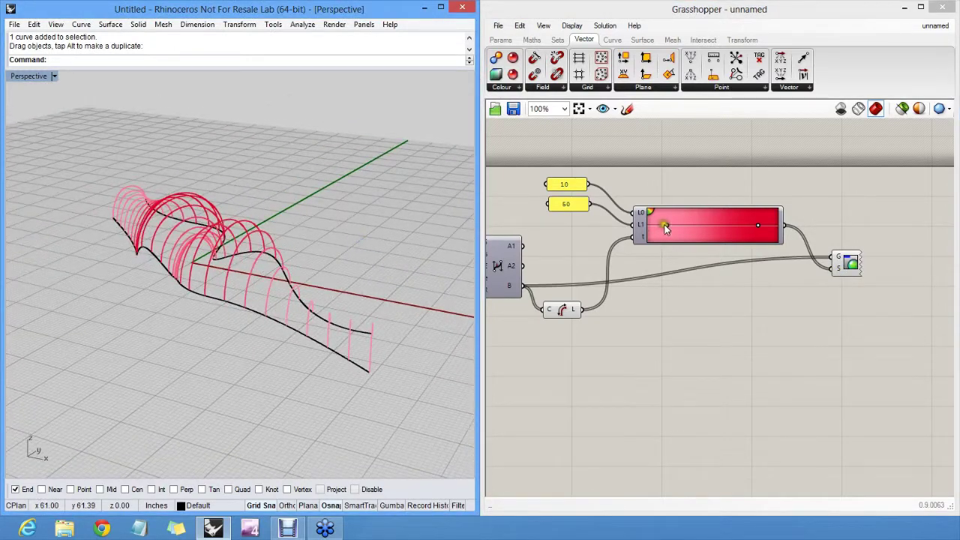
drag(665, 225, 653, 225)
right_click(653, 225)
drag(732, 280, 694, 226)
click(733, 188)
right_click(772, 226)
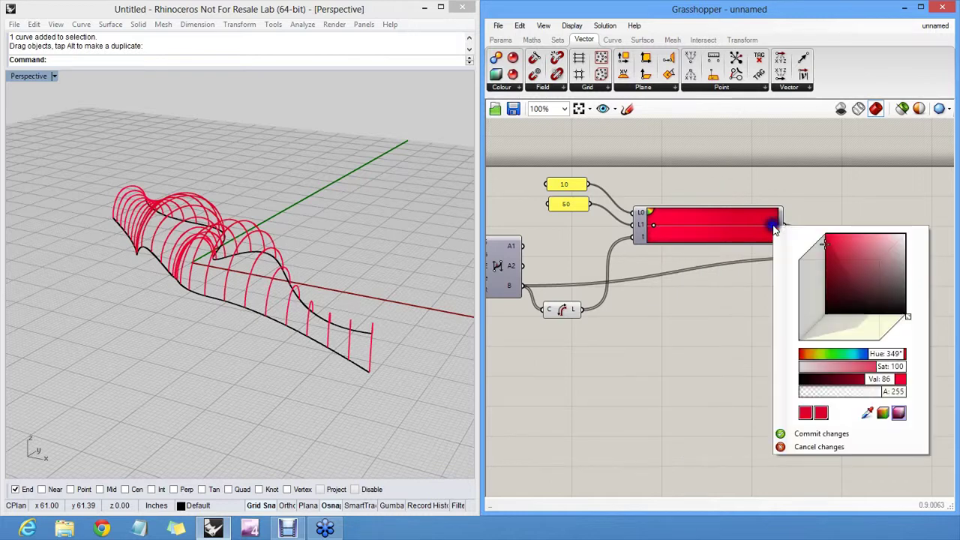
drag(909, 320, 898, 328)
click(802, 187)
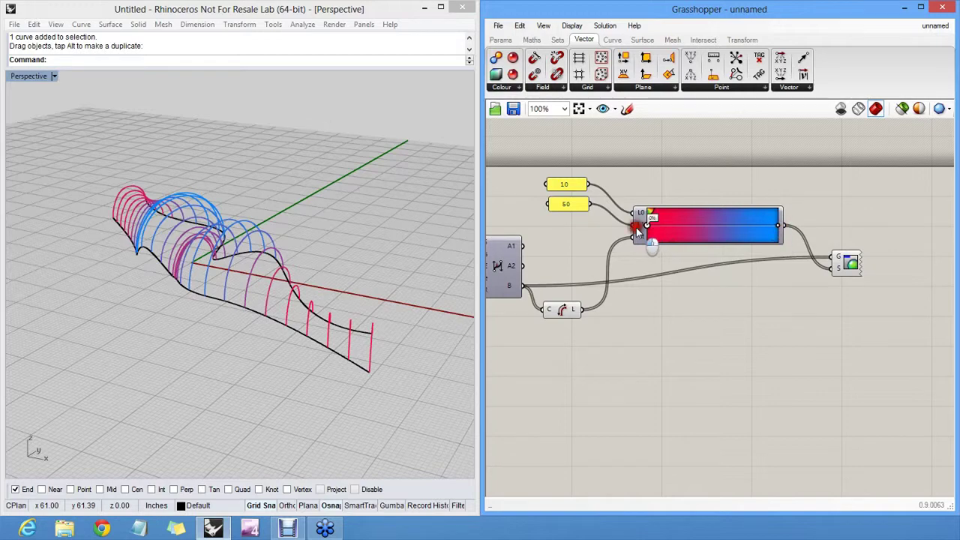
Select one of the two black rail curves in Rhino, nudge it in 0.20 steps one way and partly back, and deselect it
right_drag(296, 287, 284, 311)
click(286, 310)
right_drag(576, 315, 709, 328)
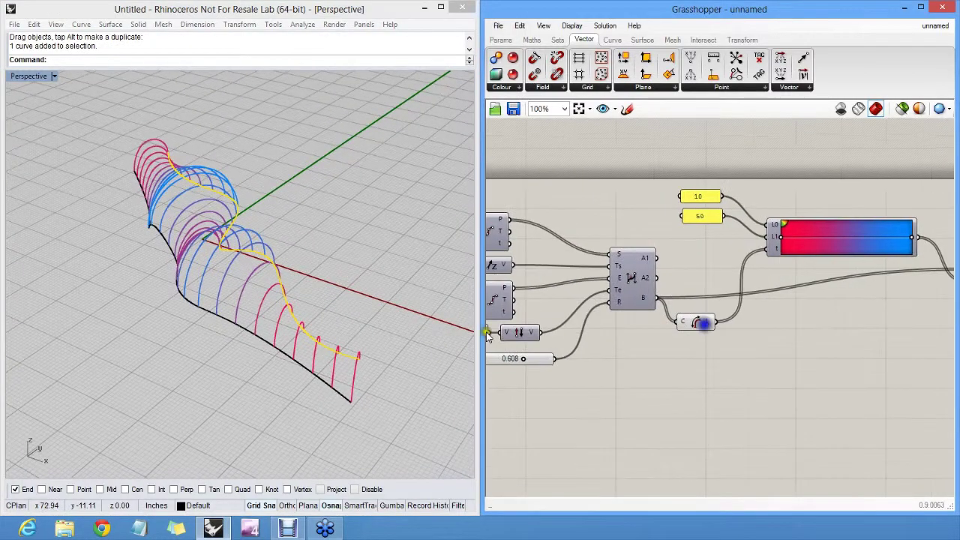
click(335, 368)
right_drag(335, 368, 444, 354)
key(alt+Up)
key(alt+Up)
key(alt+Up)
key(alt+Up)
key(alt+Up)
key(alt+Up)
key(alt+Up)
key(alt+Up)
key(alt+Up)
key(alt+Up)
key(alt+Up)
key(alt+Up)
key(alt+Up)
key(alt+Up)
key(alt+Up)
key(alt+Up)
key(alt+Up)
key(alt+Up)
key(alt+Down)
key(alt+Down)
key(alt+Down)
key(alt+Down)
key(alt+Down)
key(alt+Down)
key(alt+Down)
key(alt+Down)
key(alt+Down)
click(389, 279)
right_drag(389, 279, 311, 274)
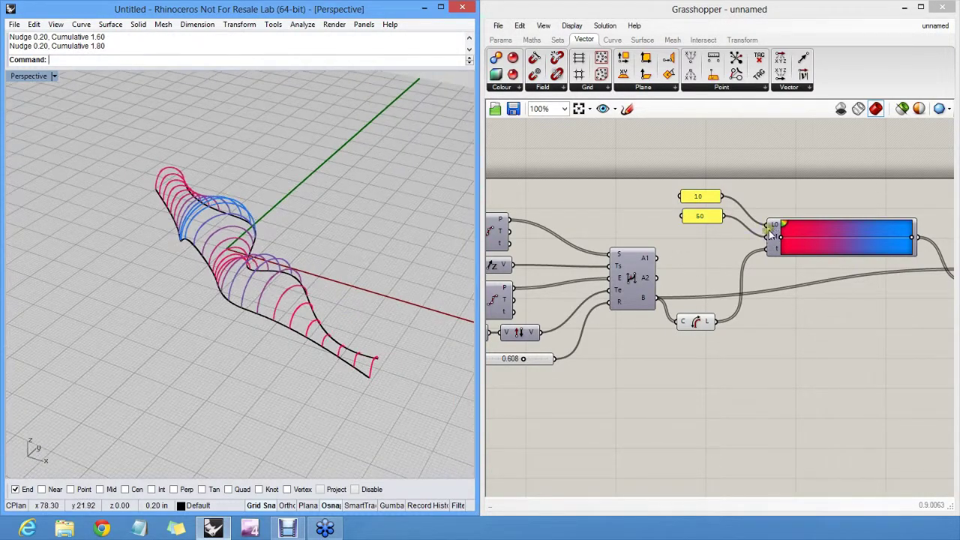
Move the Length component up between the BiArc component and the gradient's t input
right_drag(843, 253, 850, 274)
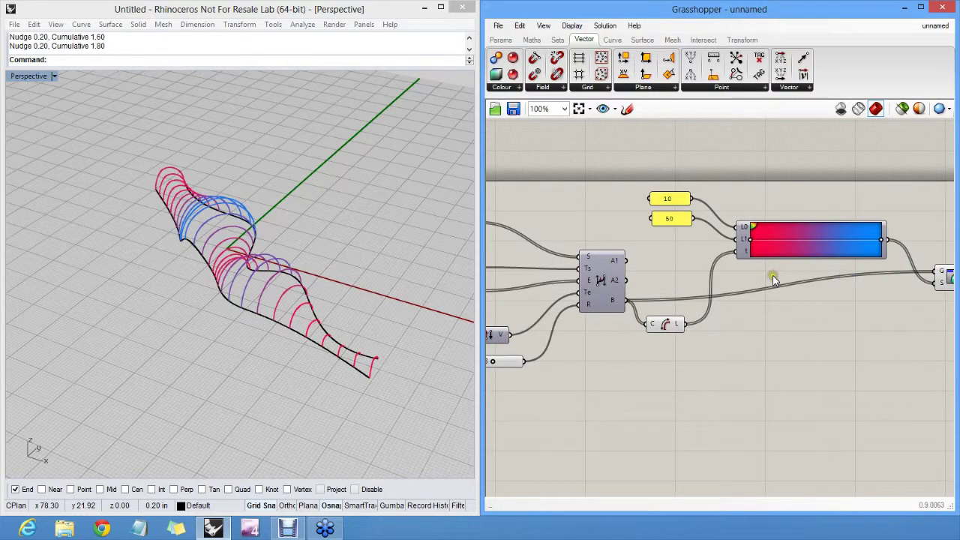
drag(671, 312, 672, 270)
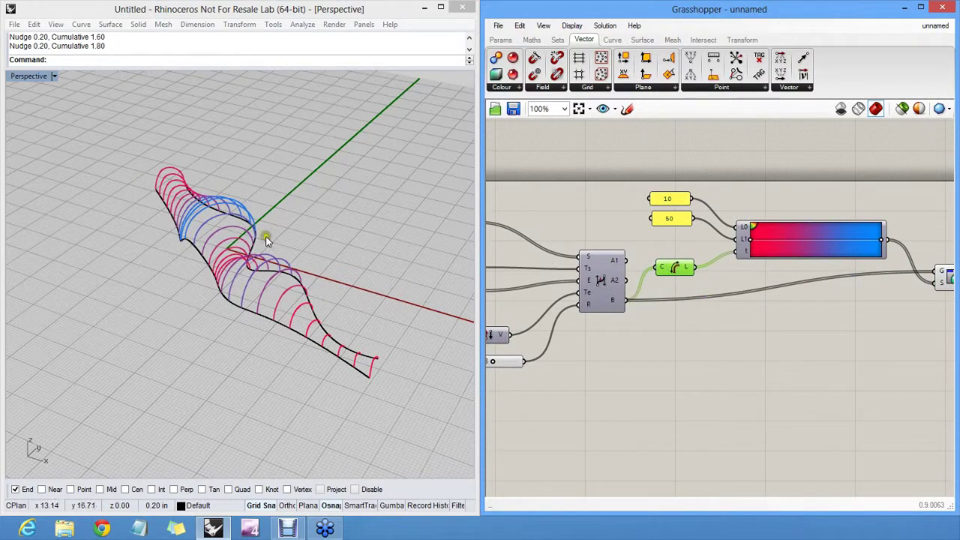
mouse_move(283, 236)
right_down()
mouse_move(295, 337)
mouse_move(292, 237)
right_up()
Attach an enlarged panel to the Length component's output, examine the curve lengths, and delete the panel
right_drag(745, 302, 613, 267)
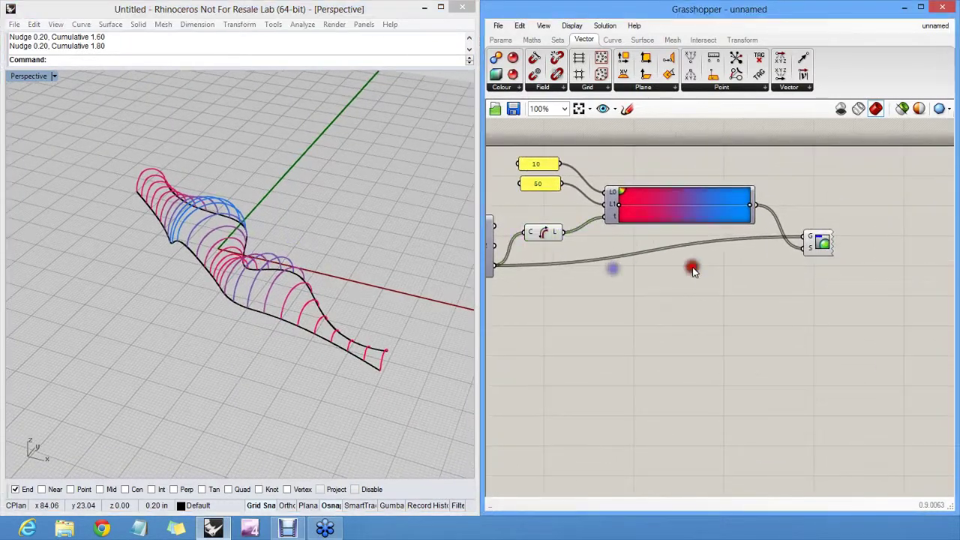
click(500, 39)
drag(651, 73, 590, 240)
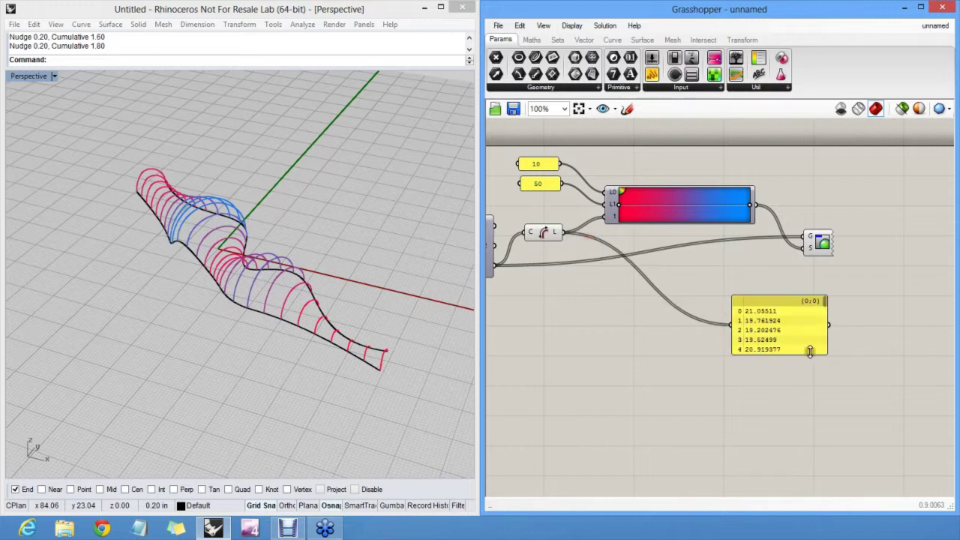
drag(810, 352, 812, 450)
right_drag(642, 363, 672, 294)
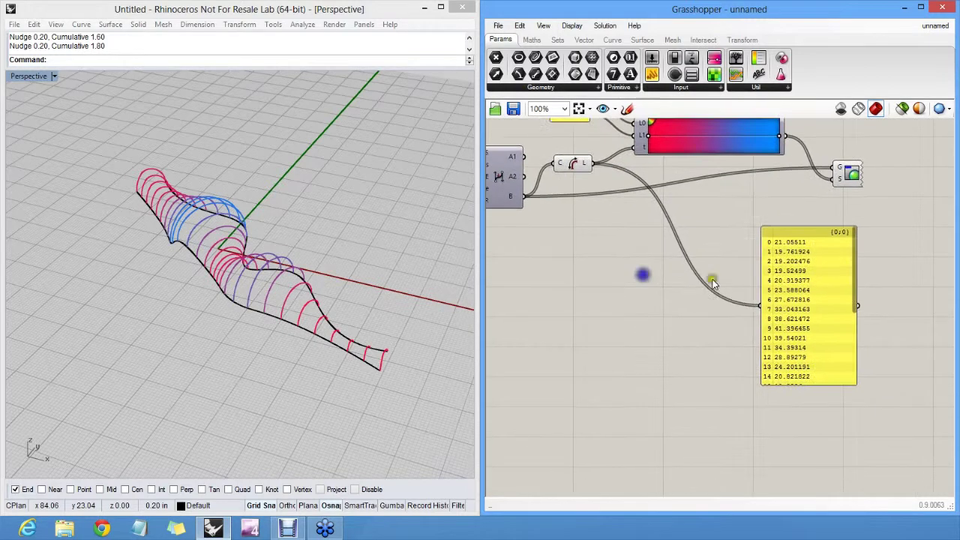
click(818, 328)
key(Delete)
right_drag(625, 208, 722, 311)
right_drag(339, 256, 351, 281)
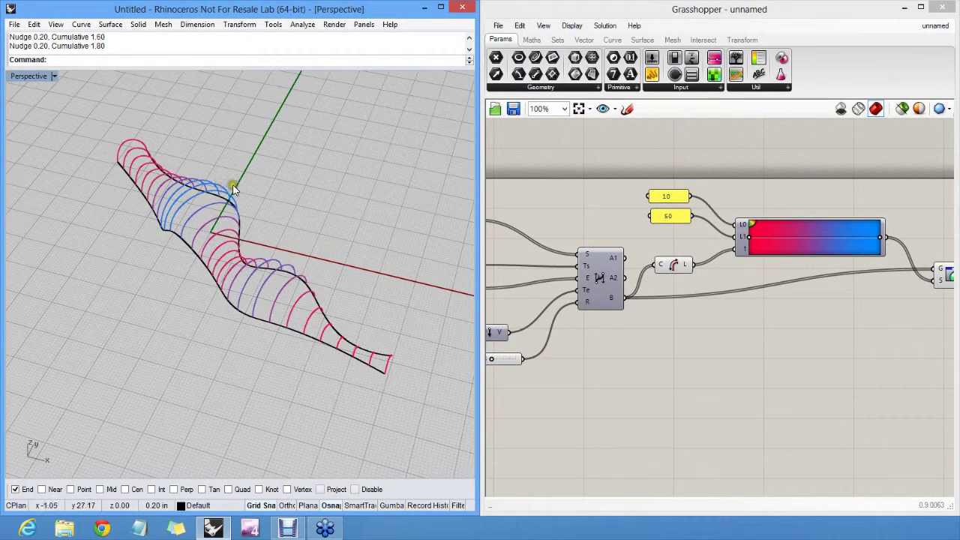
right_drag(253, 189, 282, 250)
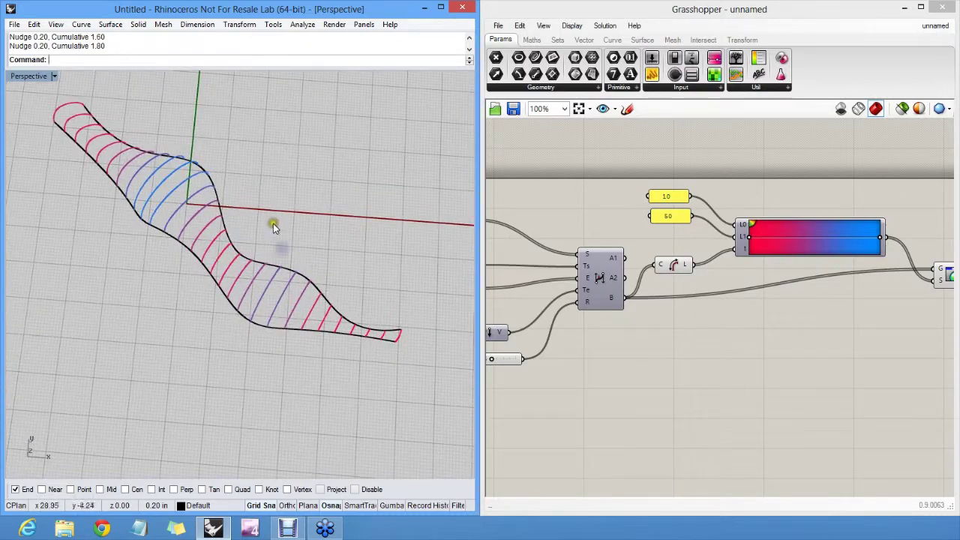